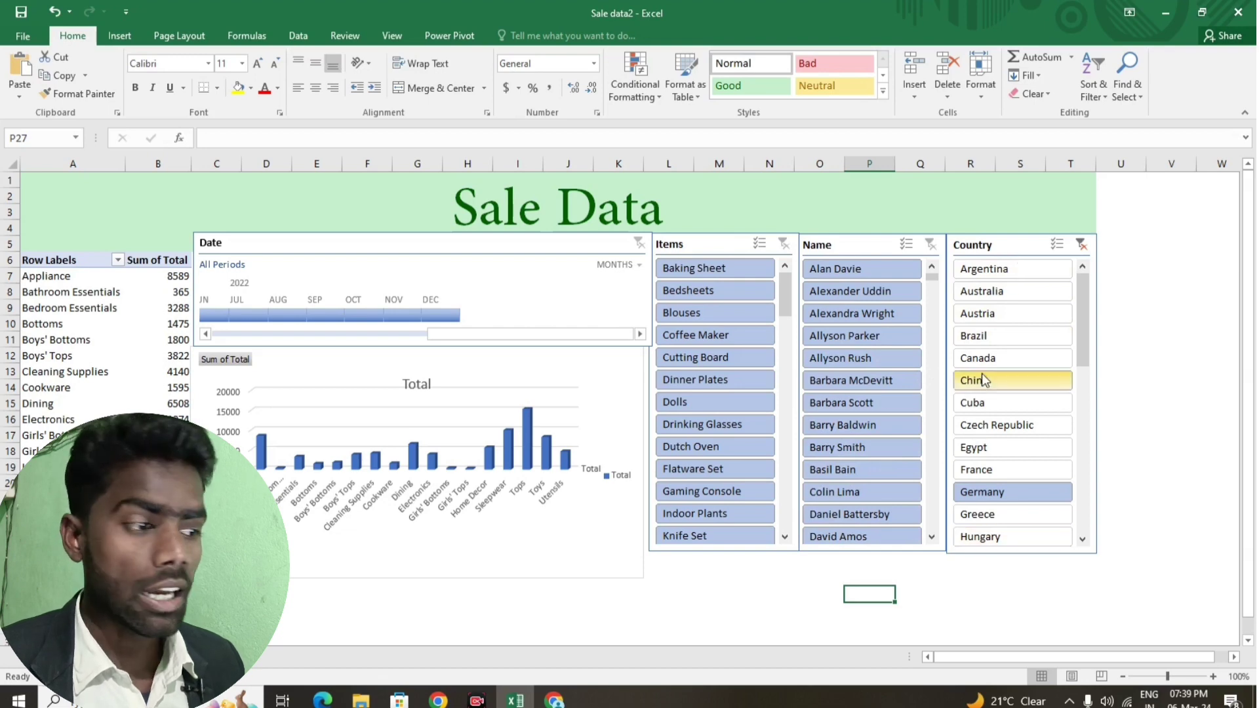
Step: Scroll the Date timeline to 2021 and try Australia, Canada, China, Cuba and Czech Republic
{"action": "left_click", "coordinate": [1001, 291]}
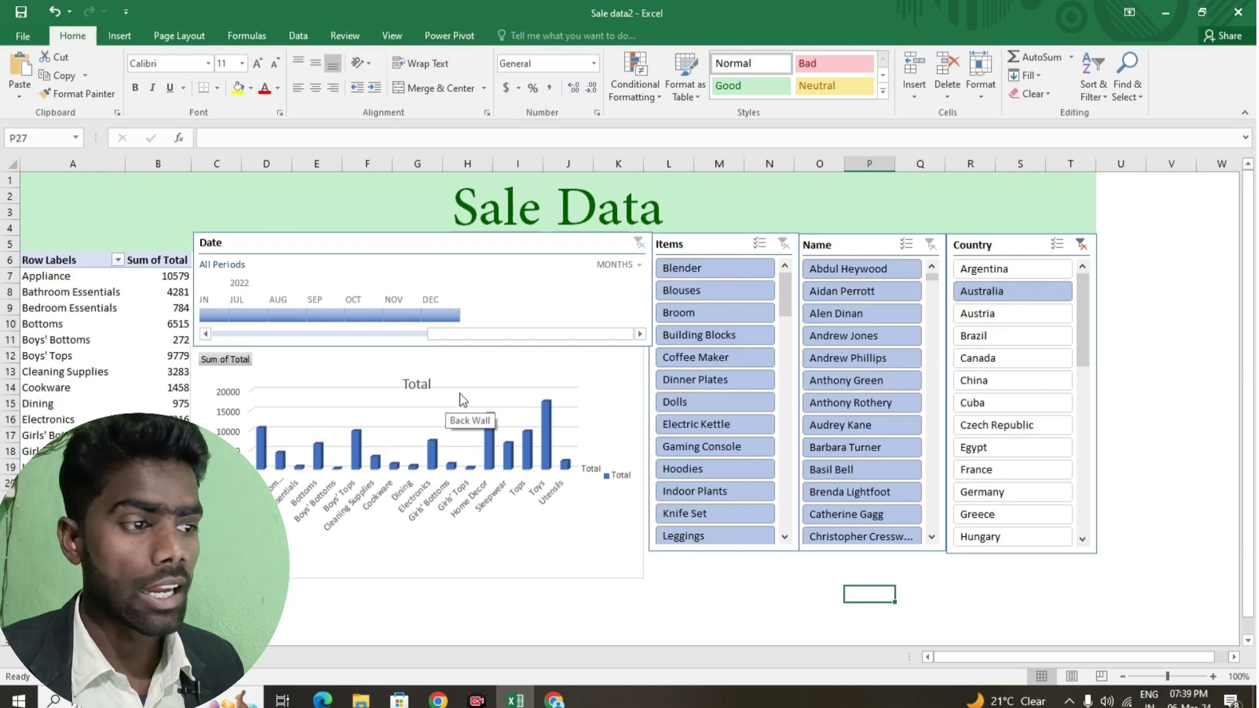
{"action": "left_click_drag", "start_coordinate": [512, 336], "coordinate": [282, 336]}
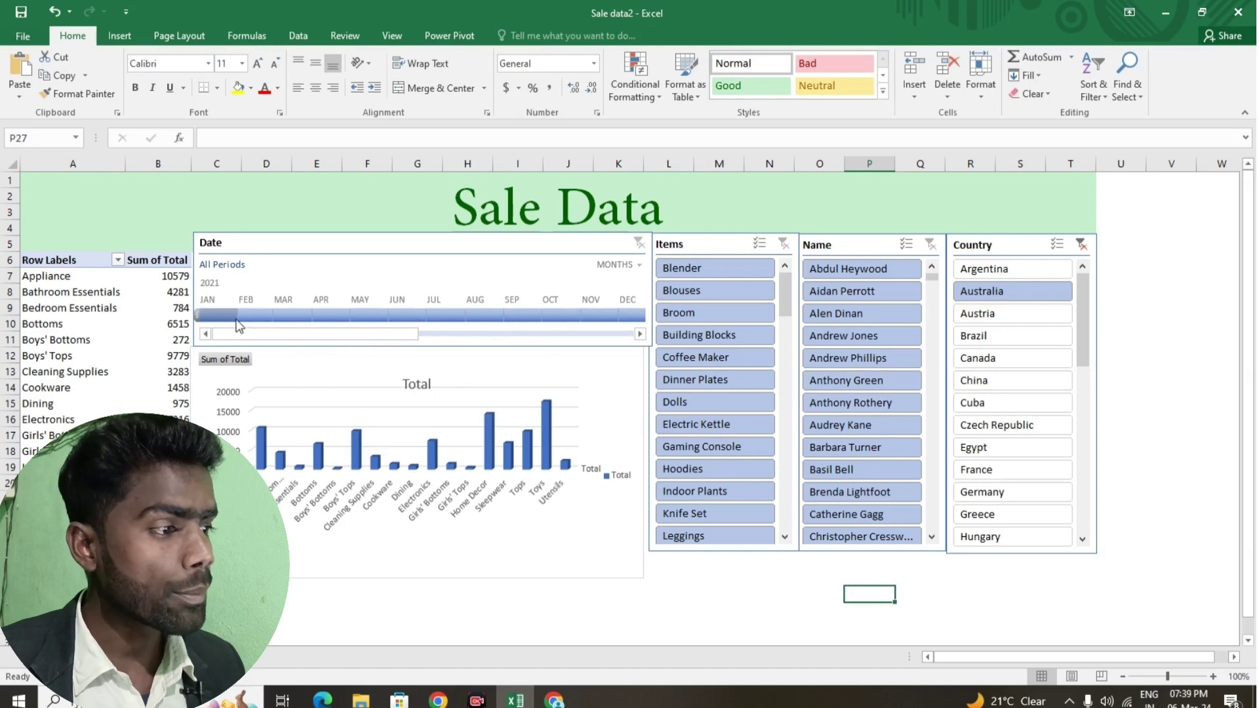
{"action": "left_click", "coordinate": [1020, 359]}
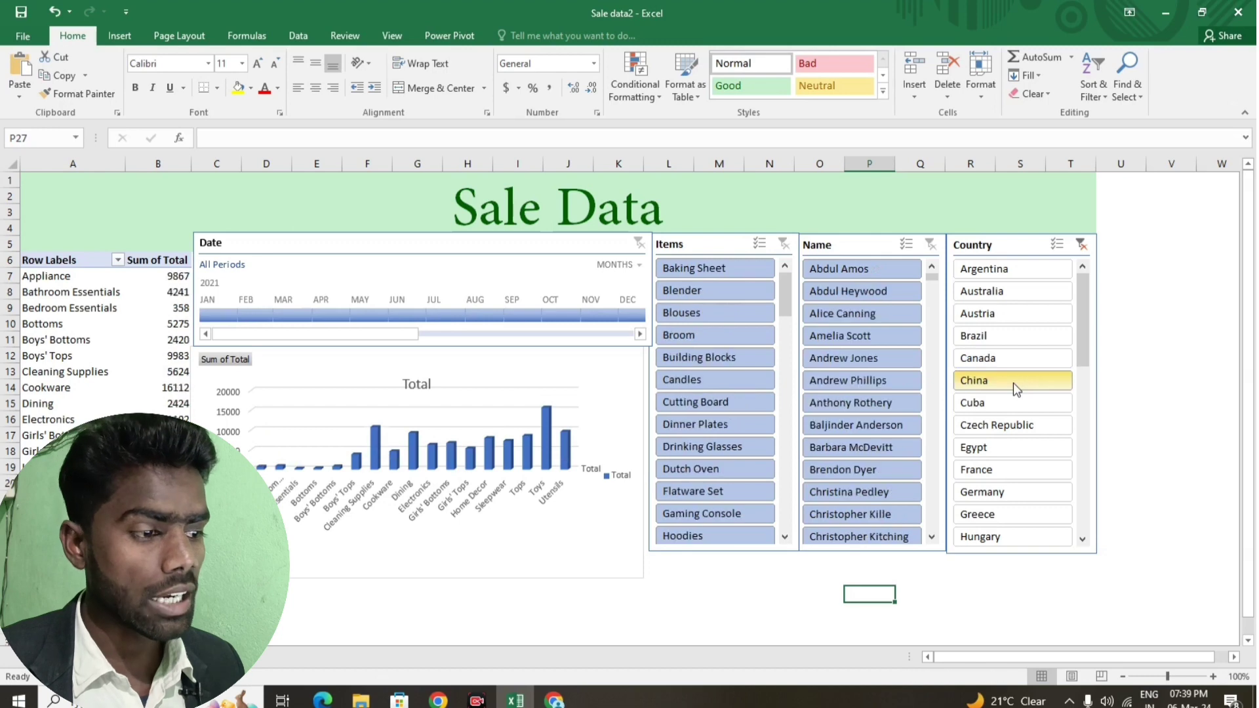
{"action": "left_click", "coordinate": [1013, 383]}
{"action": "left_click", "coordinate": [1017, 405]}
{"action": "left_click", "coordinate": [1018, 421]}
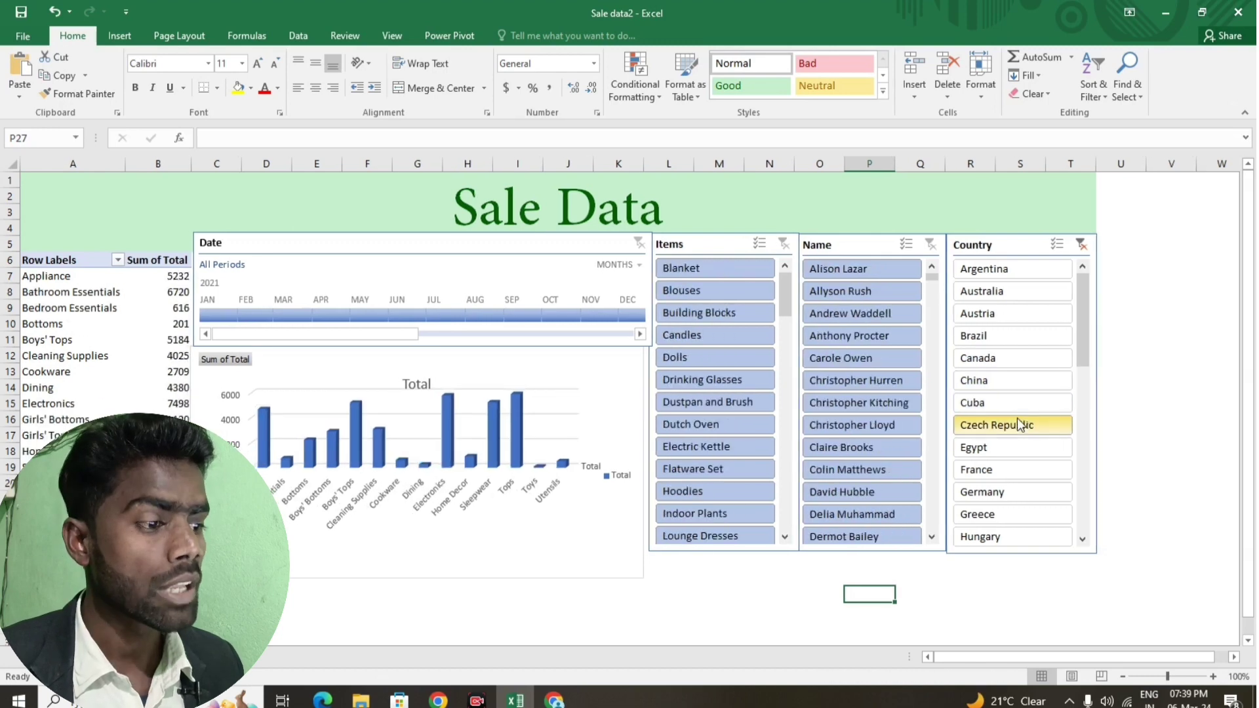
Step: Settle the Country filter on Brazil, then bring Chrome's Fiverr homepage to the front
{"action": "left_click", "coordinate": [1014, 356]}
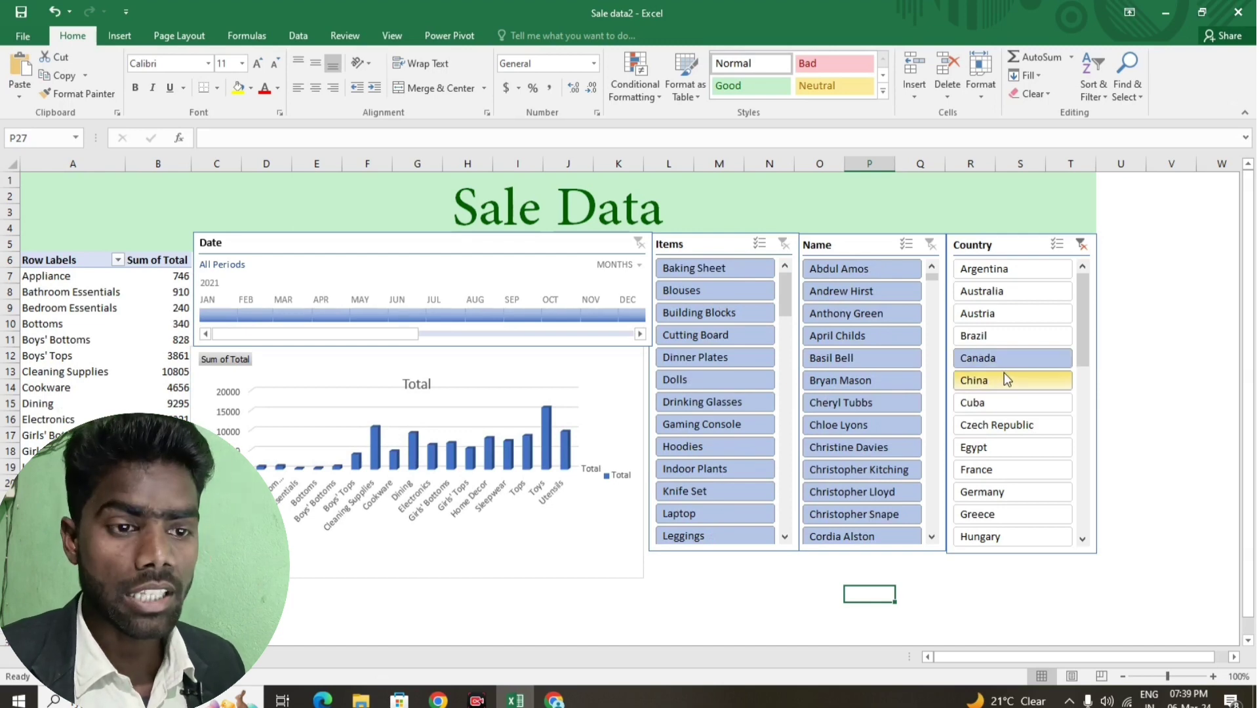
{"action": "left_click", "coordinate": [1003, 292]}
{"action": "left_click", "coordinate": [1005, 357]}
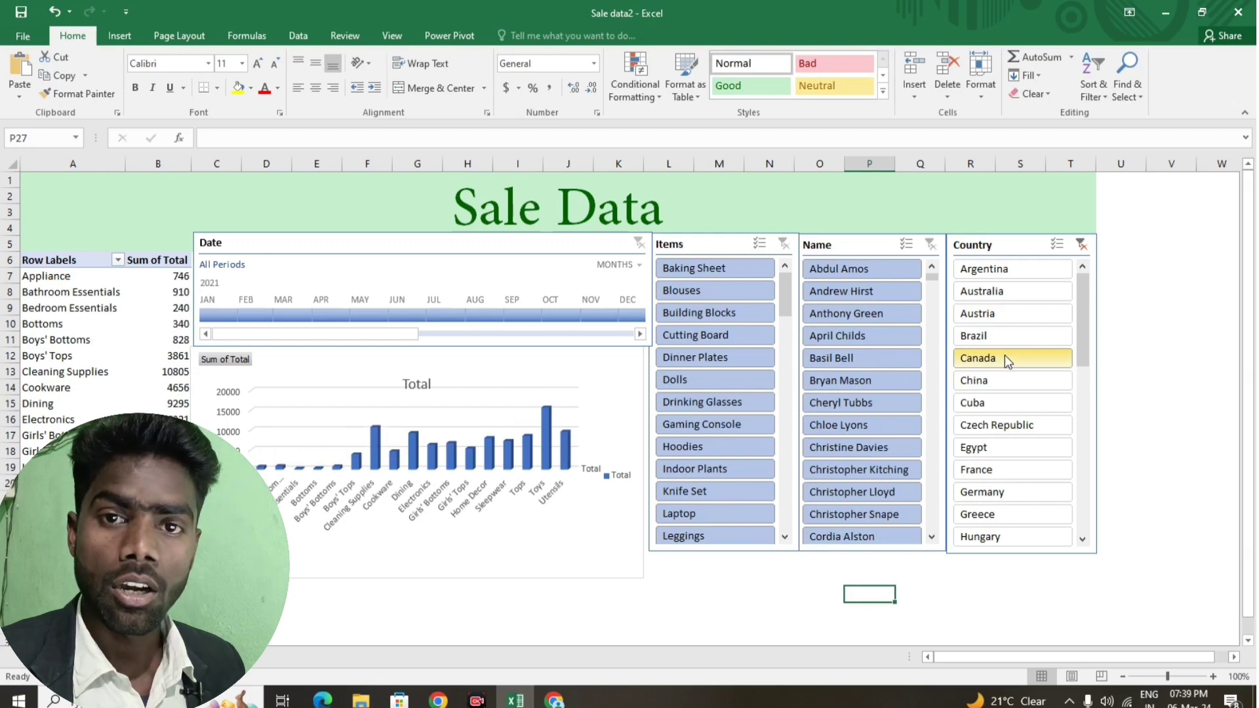
{"action": "left_click", "coordinate": [998, 336]}
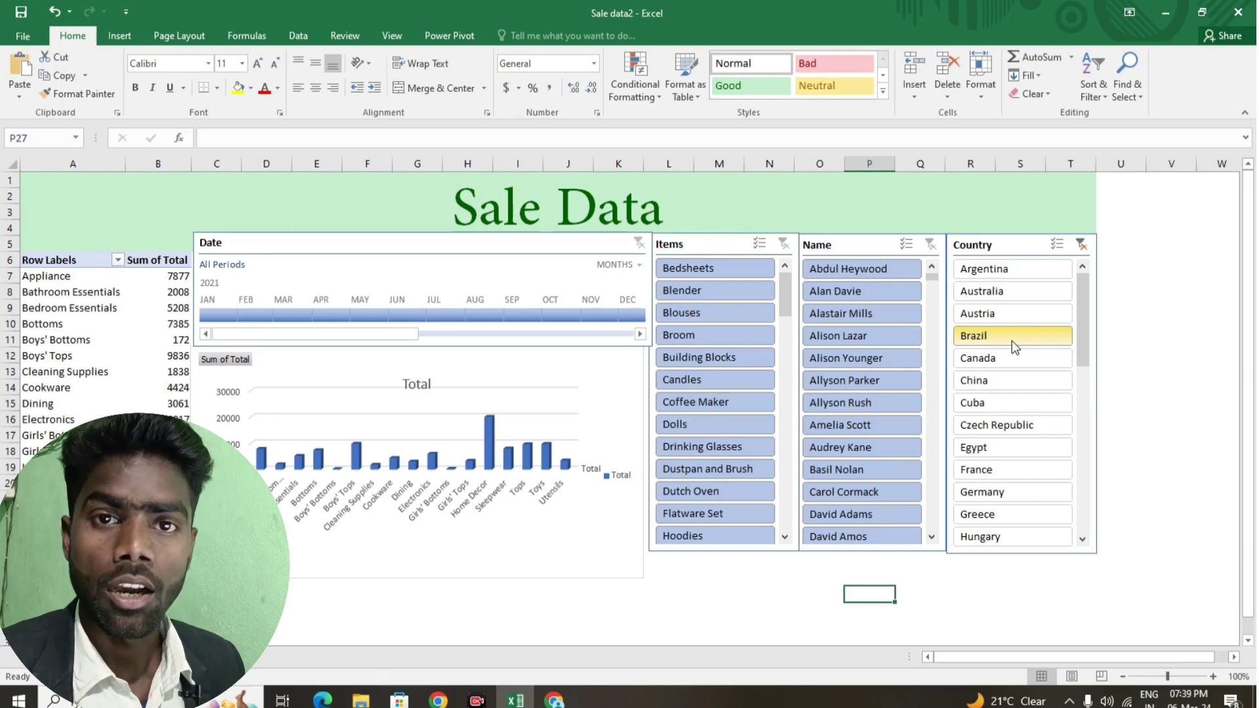
{"action": "left_click", "coordinate": [555, 701]}
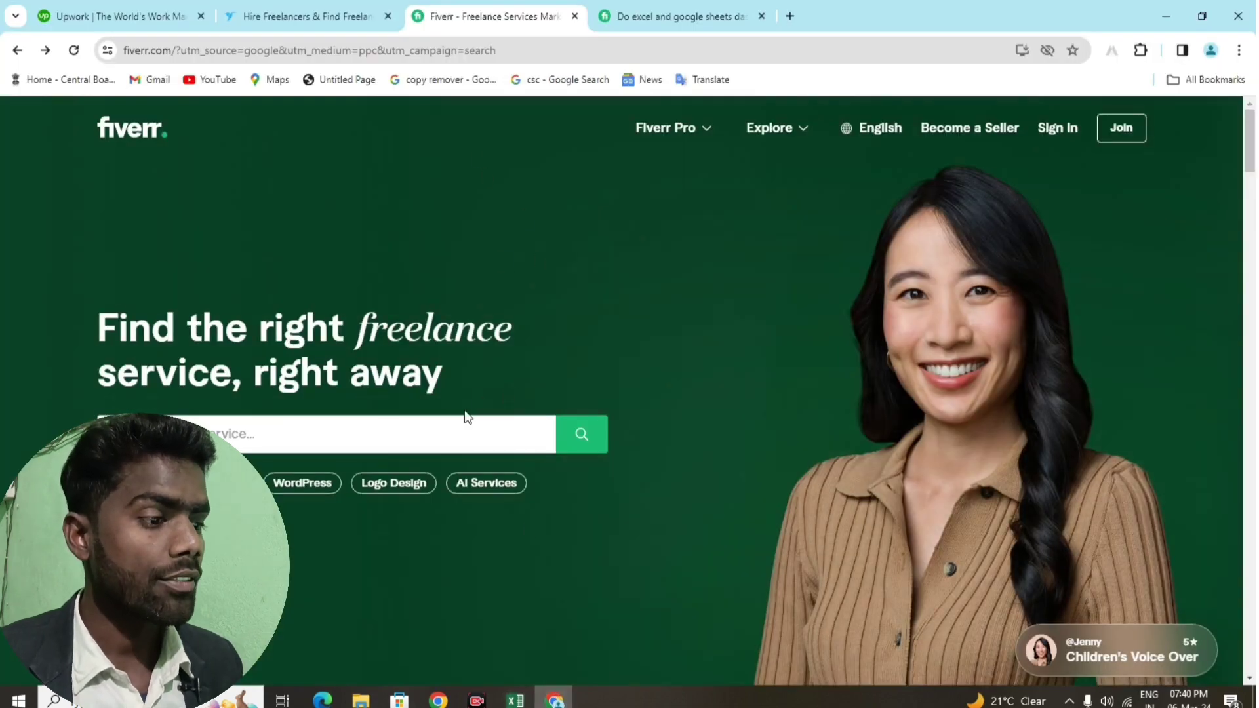
{"action": "left_click", "coordinate": [321, 25]}
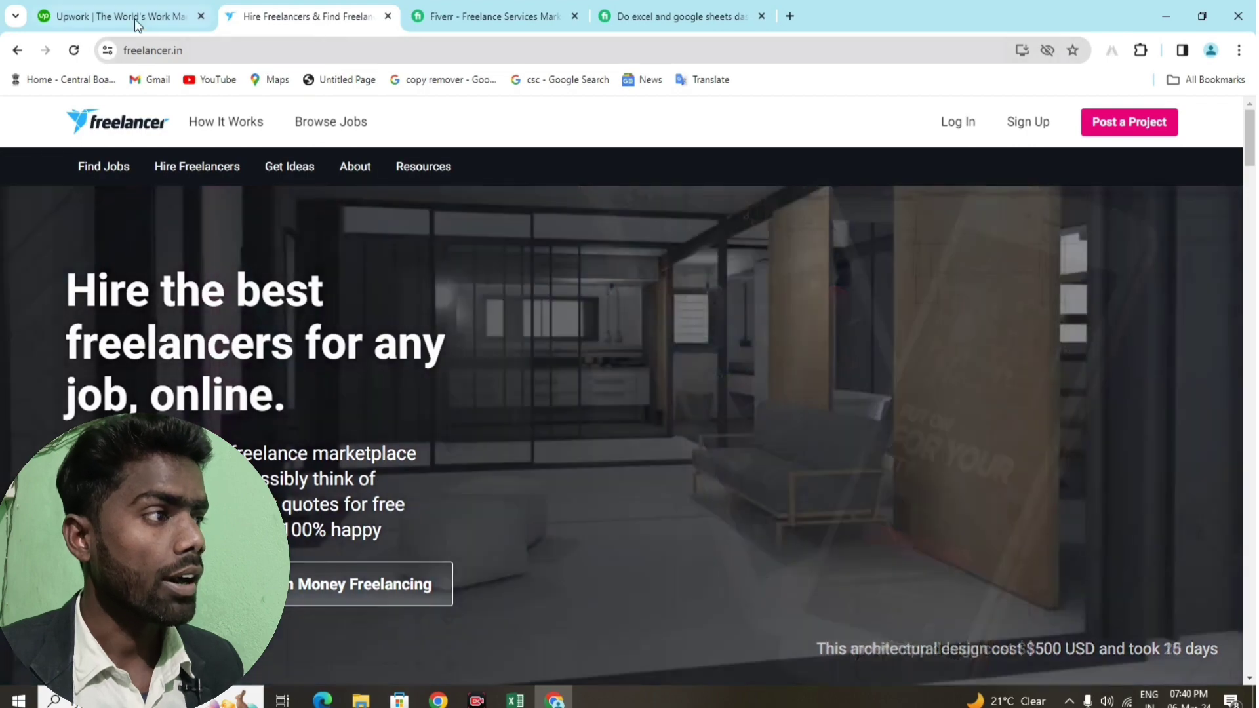
{"action": "left_click", "coordinate": [135, 19]}
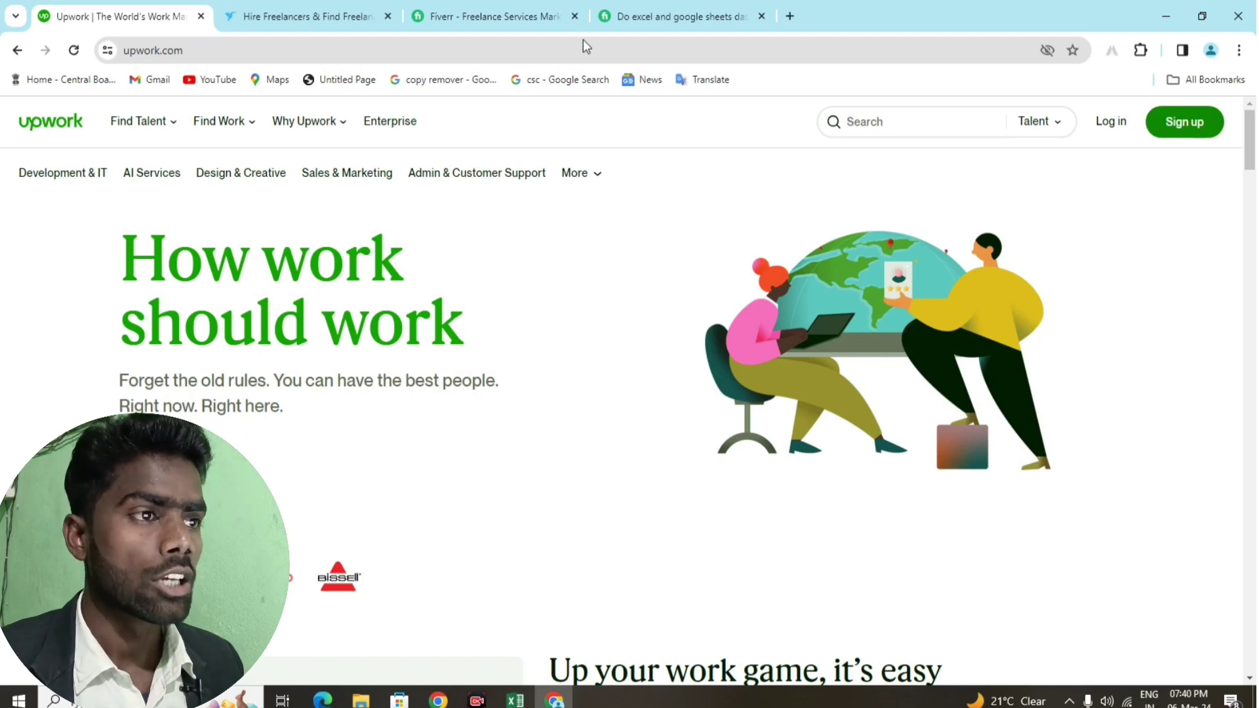
{"action": "left_click", "coordinate": [499, 16]}
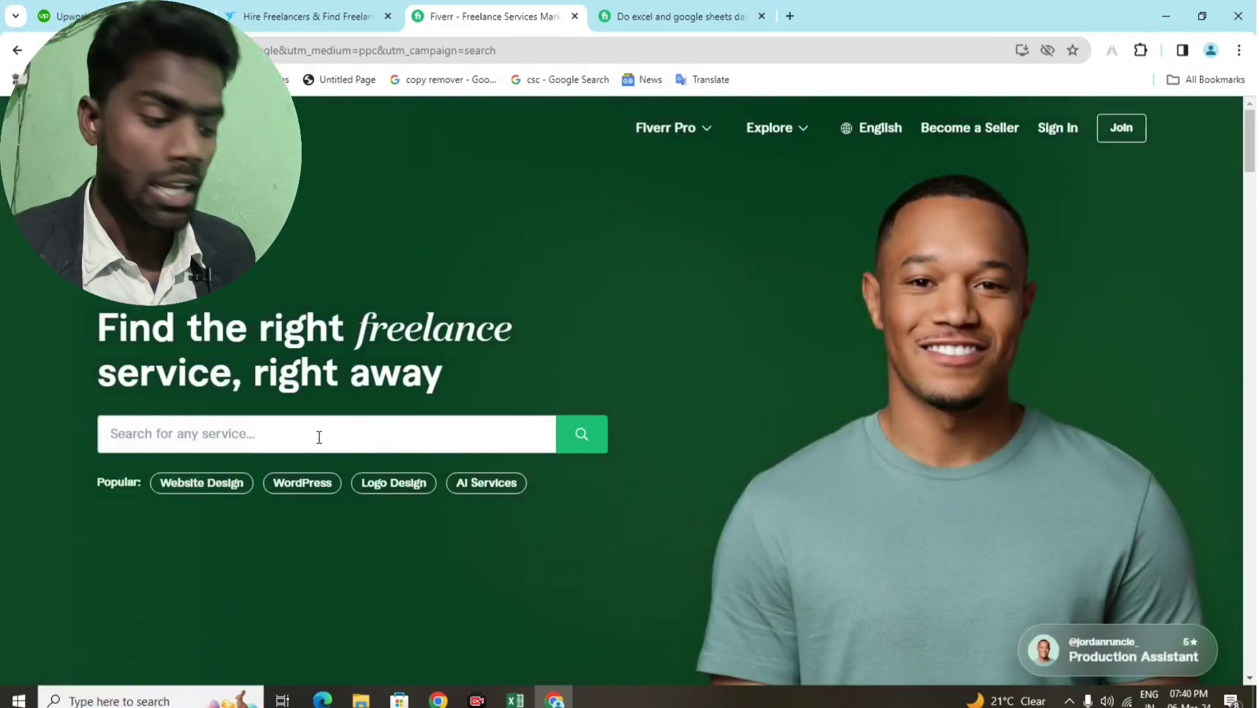
Step: Search Fiverr for 'excel data analysis' via the 'data analysis' suggestions and browse the gig results
{"action": "left_click", "coordinate": [320, 438]}
{"action": "type", "text": "data "}
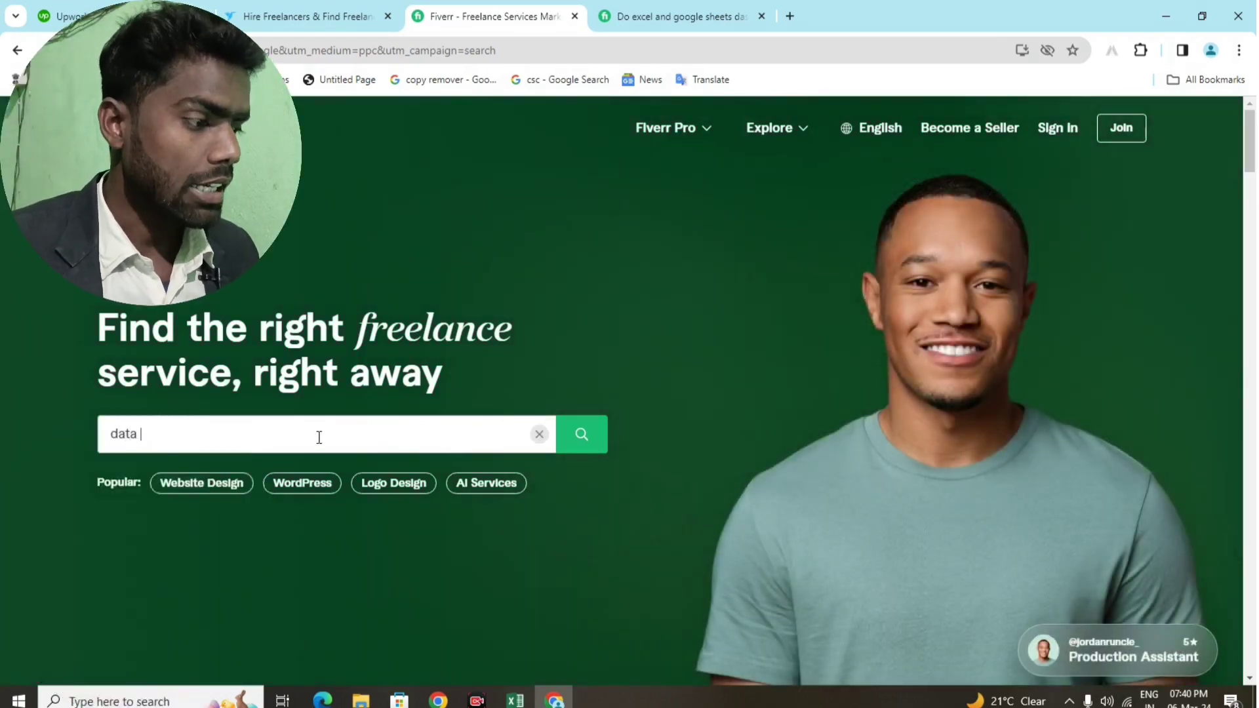
{"action": "type", "text": "an"}
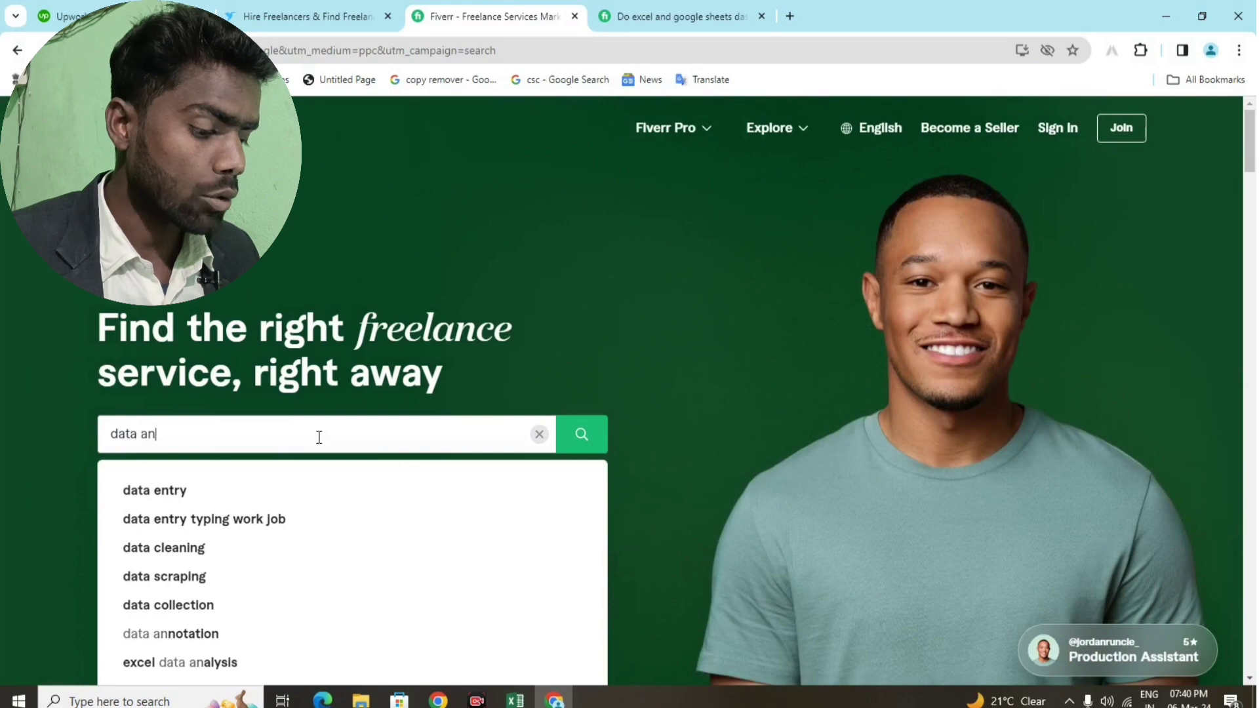
{"action": "type", "text": "alys"}
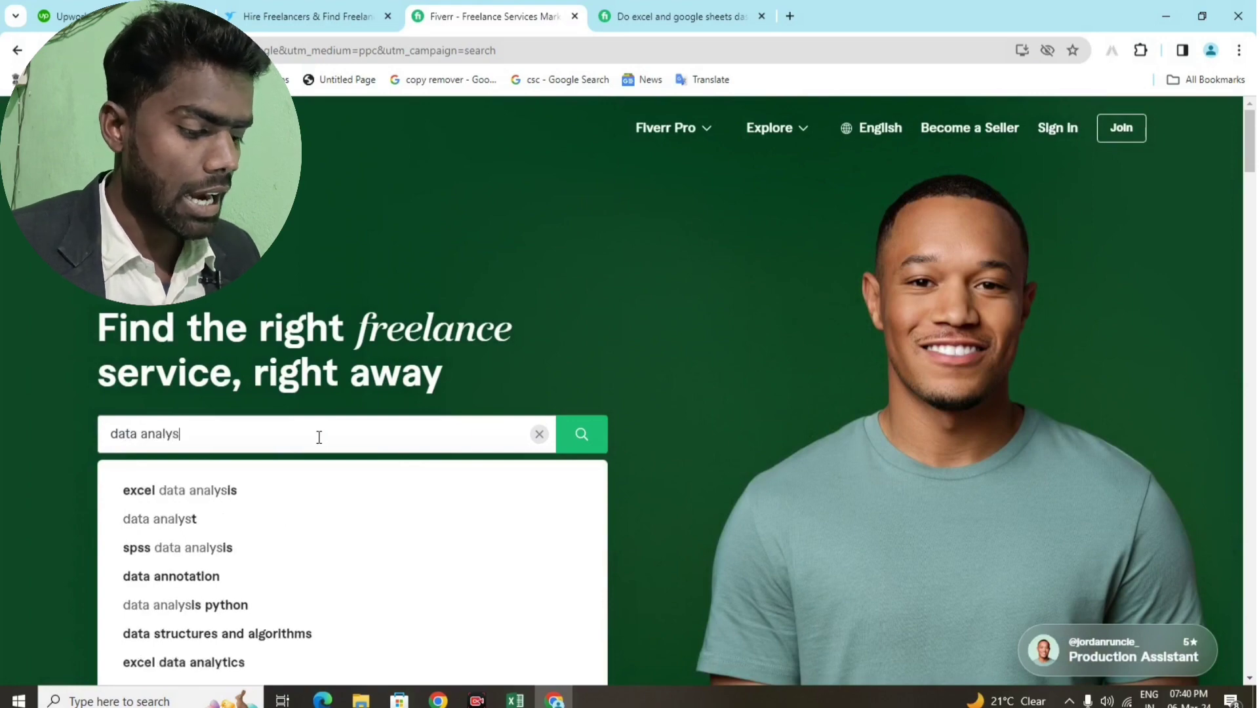
{"action": "type", "text": "is"}
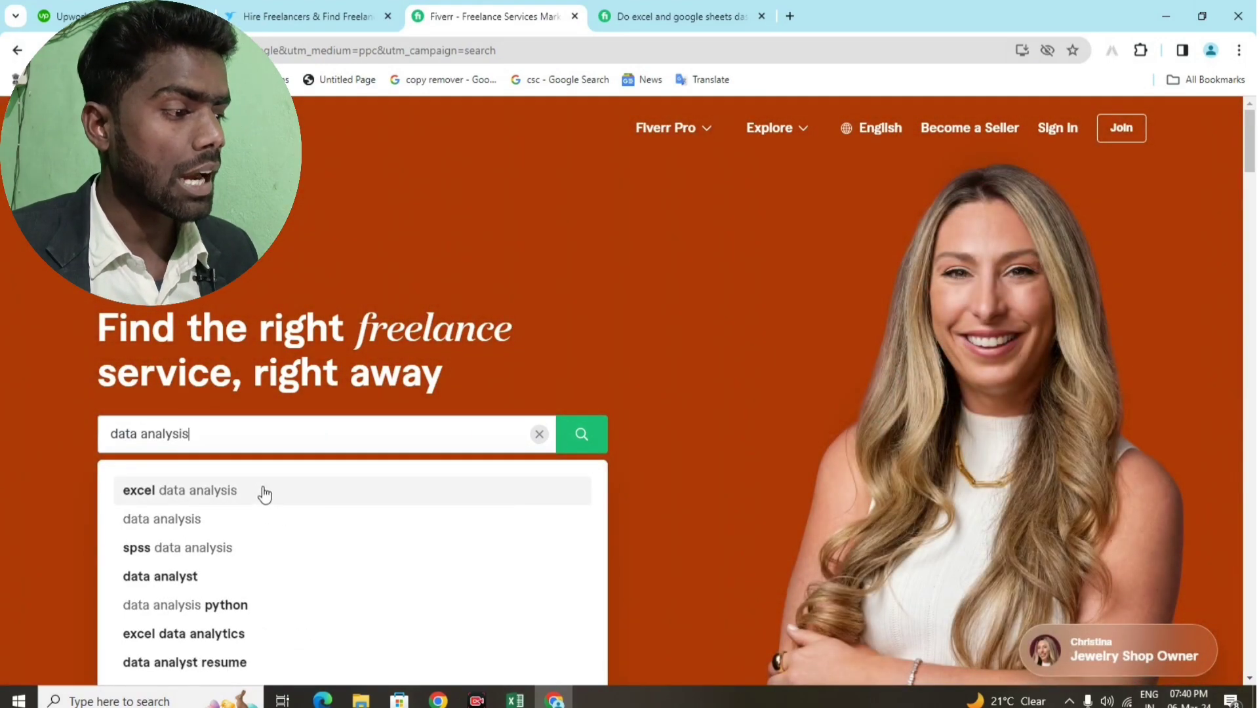
{"action": "left_click", "coordinate": [264, 491]}
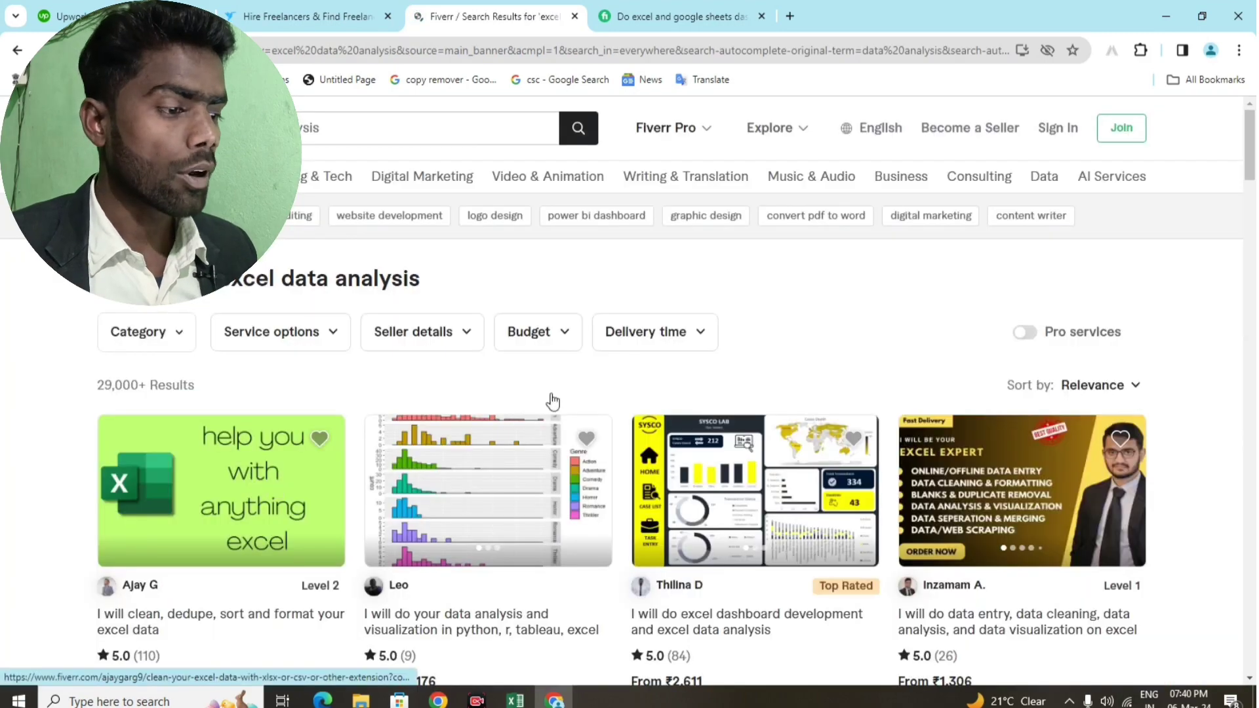
{"action": "scroll", "coordinate": [480, 575], "scroll_direction": "down", "scroll_amount": 3}
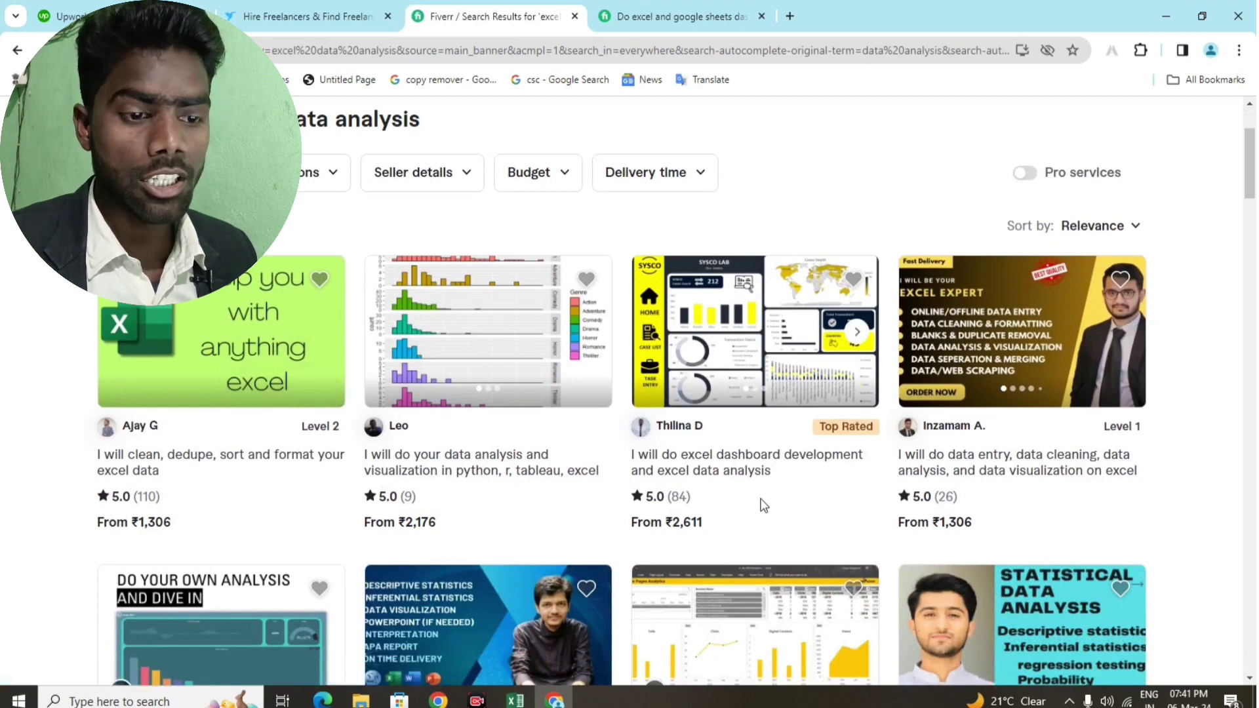
{"action": "scroll", "coordinate": [764, 541], "scroll_direction": "down", "scroll_amount": 2}
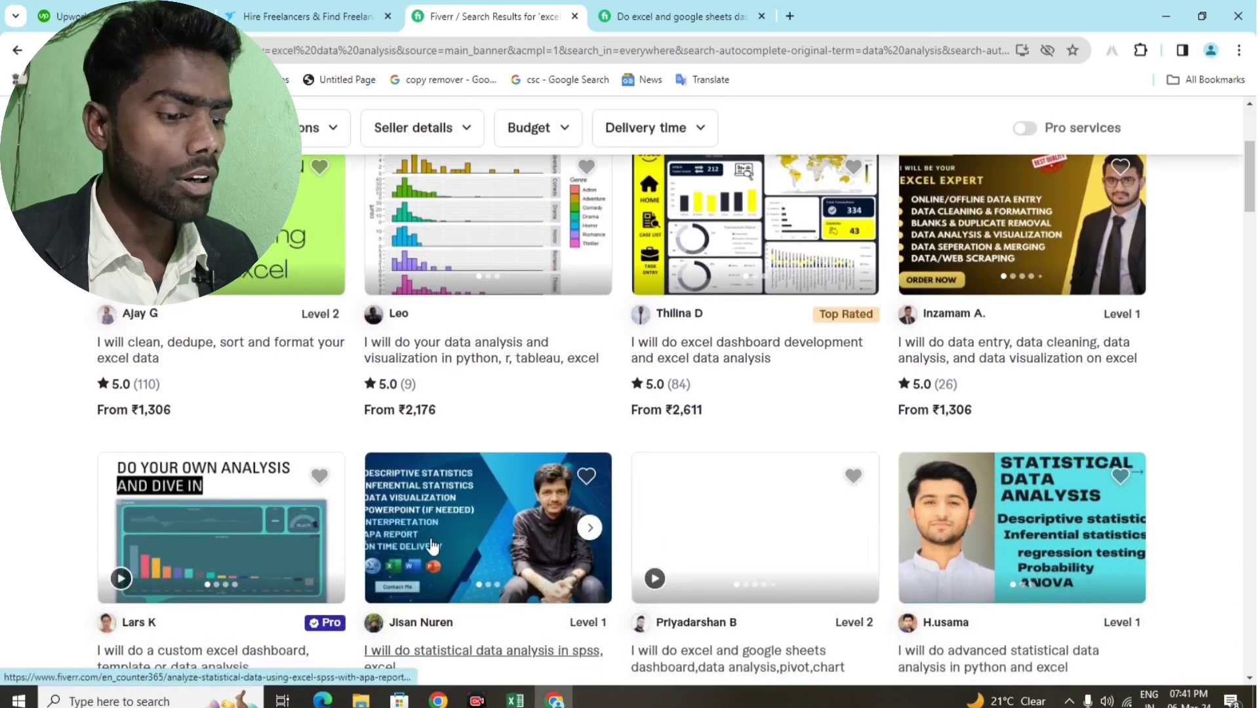
{"action": "scroll", "coordinate": [747, 577], "scroll_direction": "down", "scroll_amount": 2}
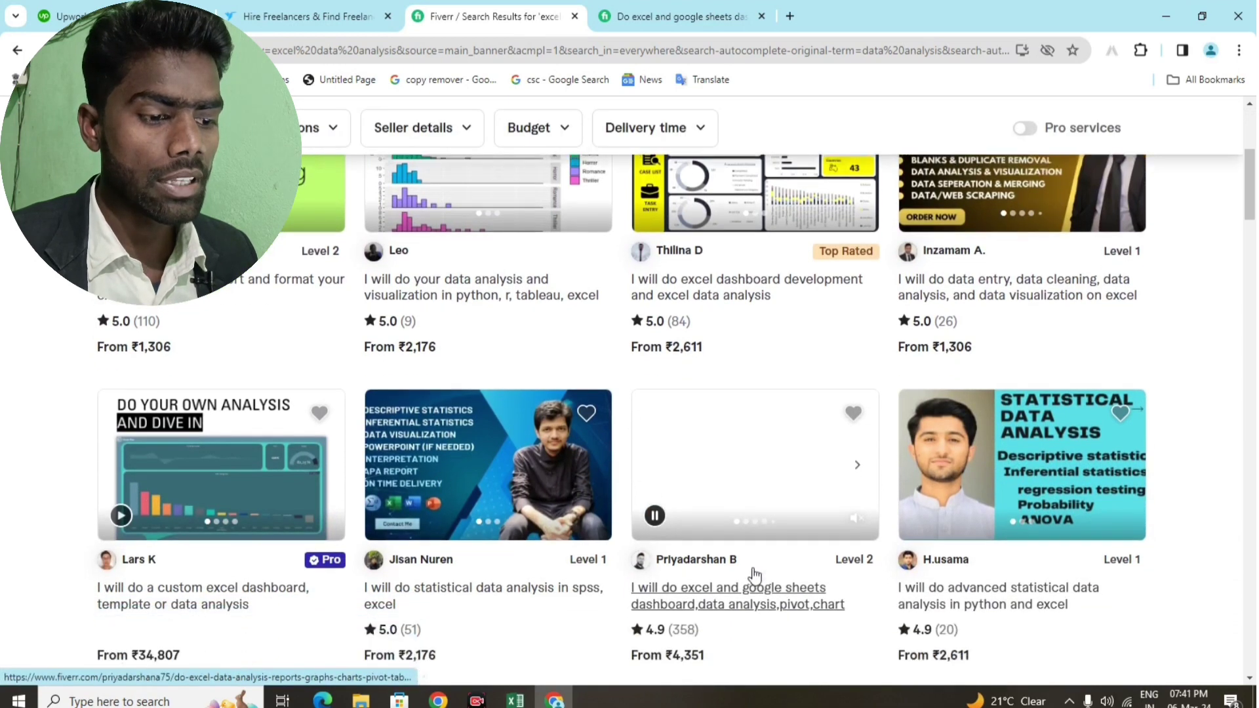
Step: Open the Excel and Google Sheets dashboard gig and compare its Standard and Premium (₹21,755, 3-day) packages
{"action": "left_click", "coordinate": [761, 483]}
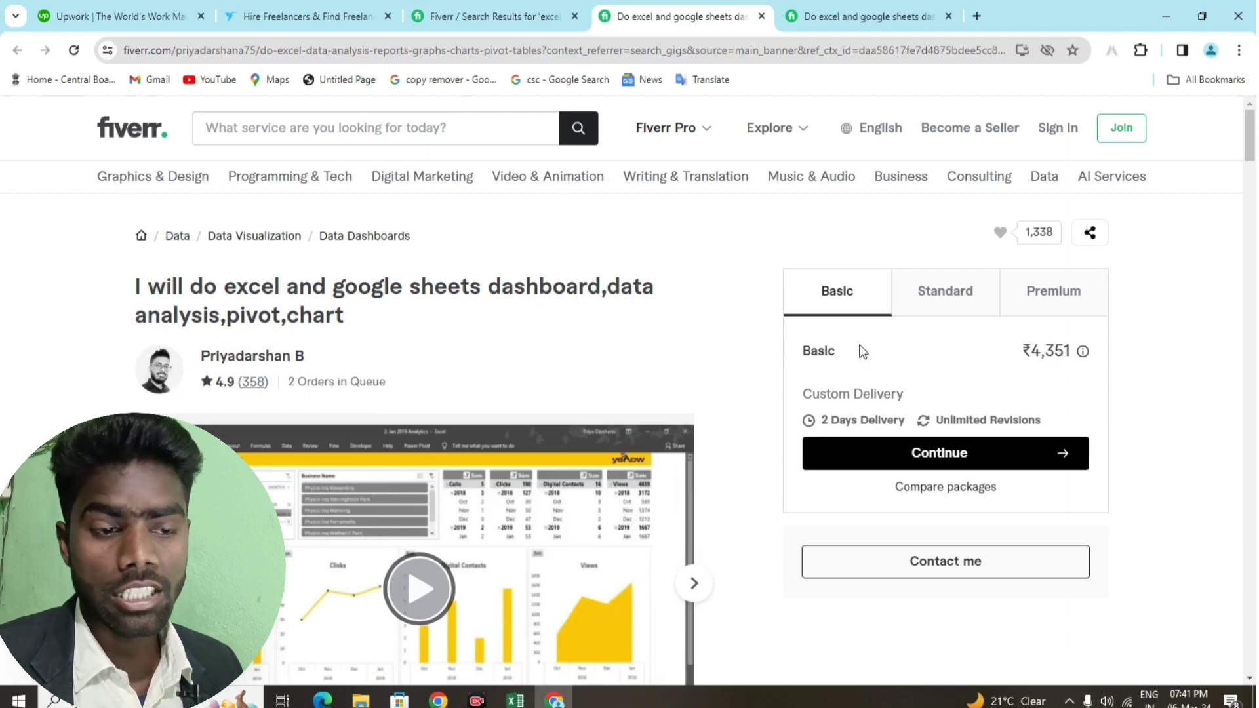
{"action": "left_click", "coordinate": [942, 301]}
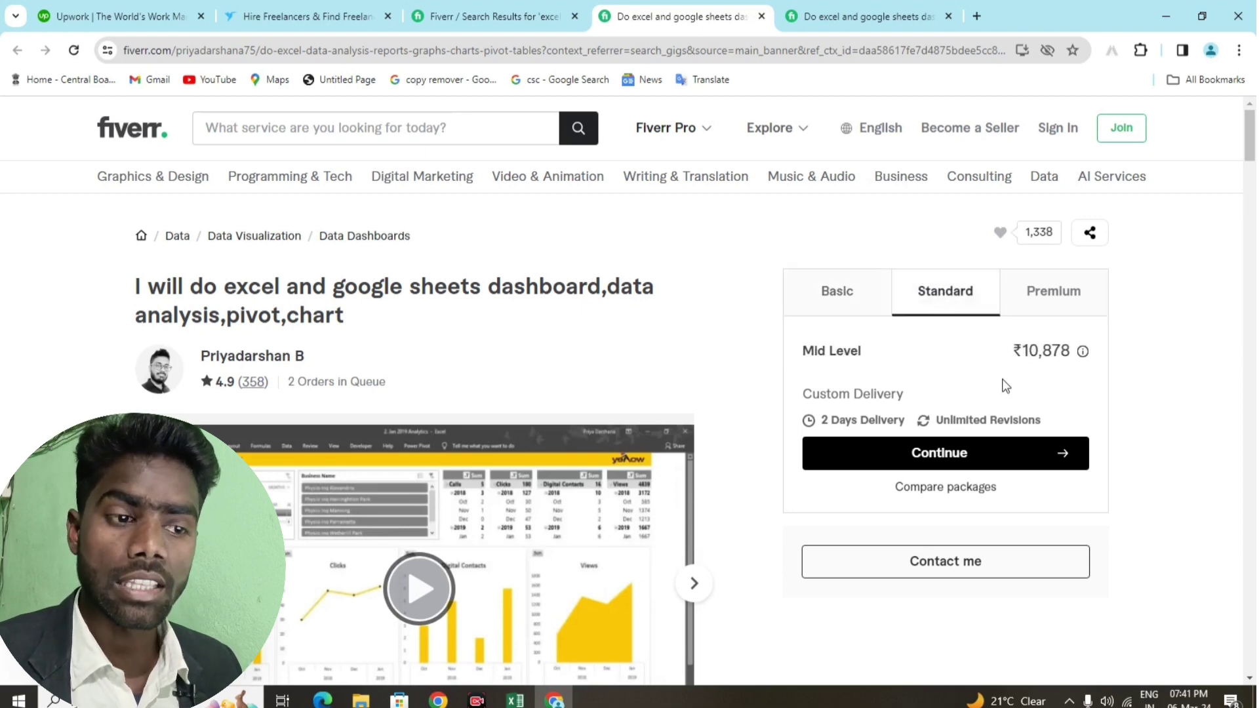
{"action": "left_click", "coordinate": [1043, 309]}
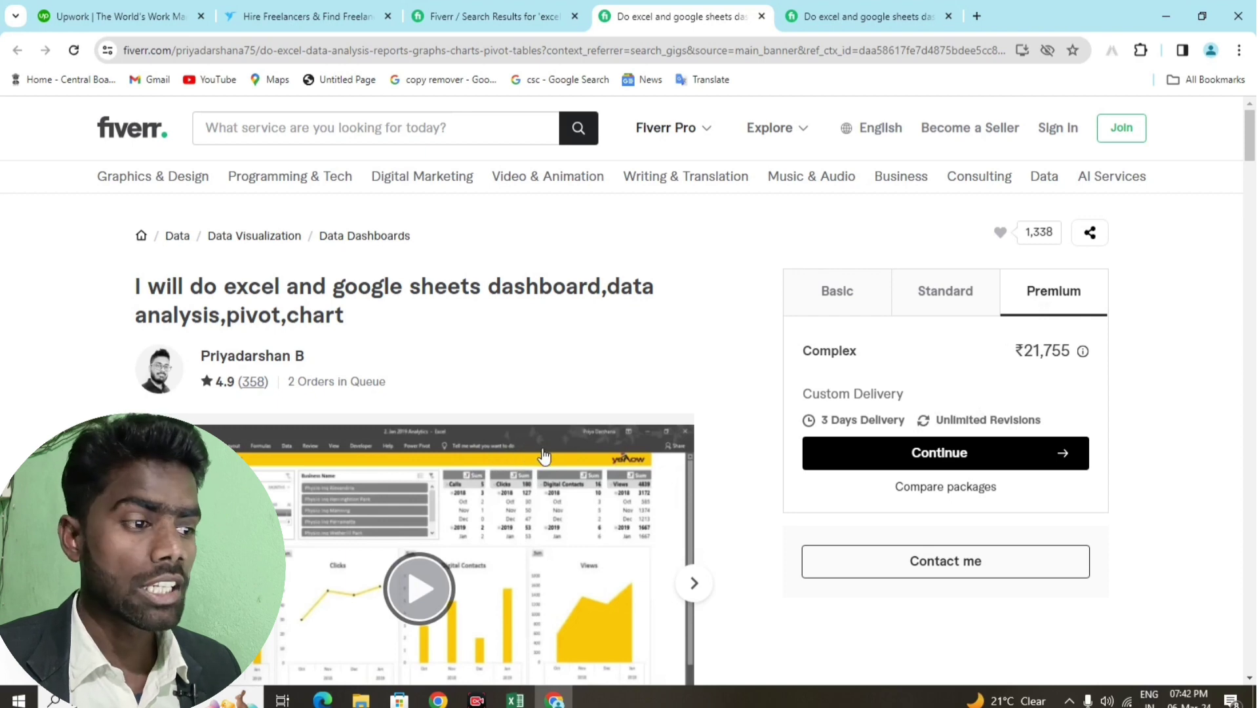
{"action": "scroll", "coordinate": [544, 455], "scroll_direction": "down", "scroll_amount": 1}
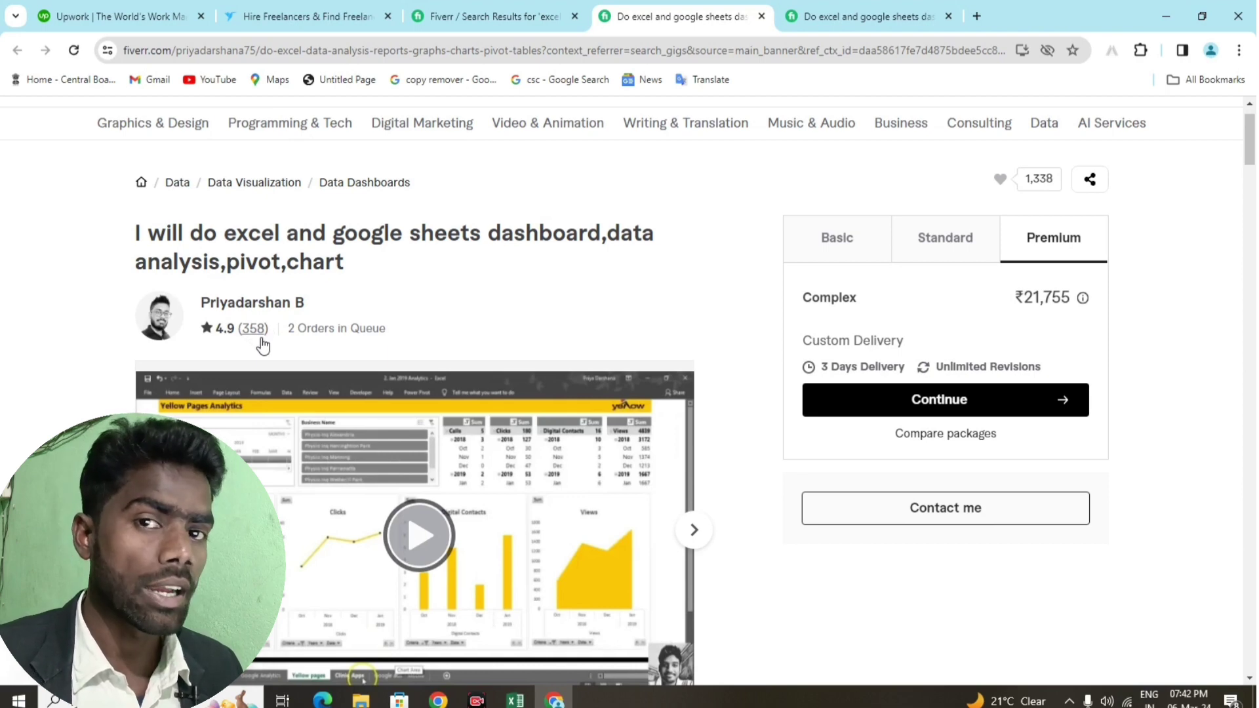
Step: Return to the Sale data2 workbook's Sales data sheet and select the whole data region
{"action": "left_click", "coordinate": [515, 700]}
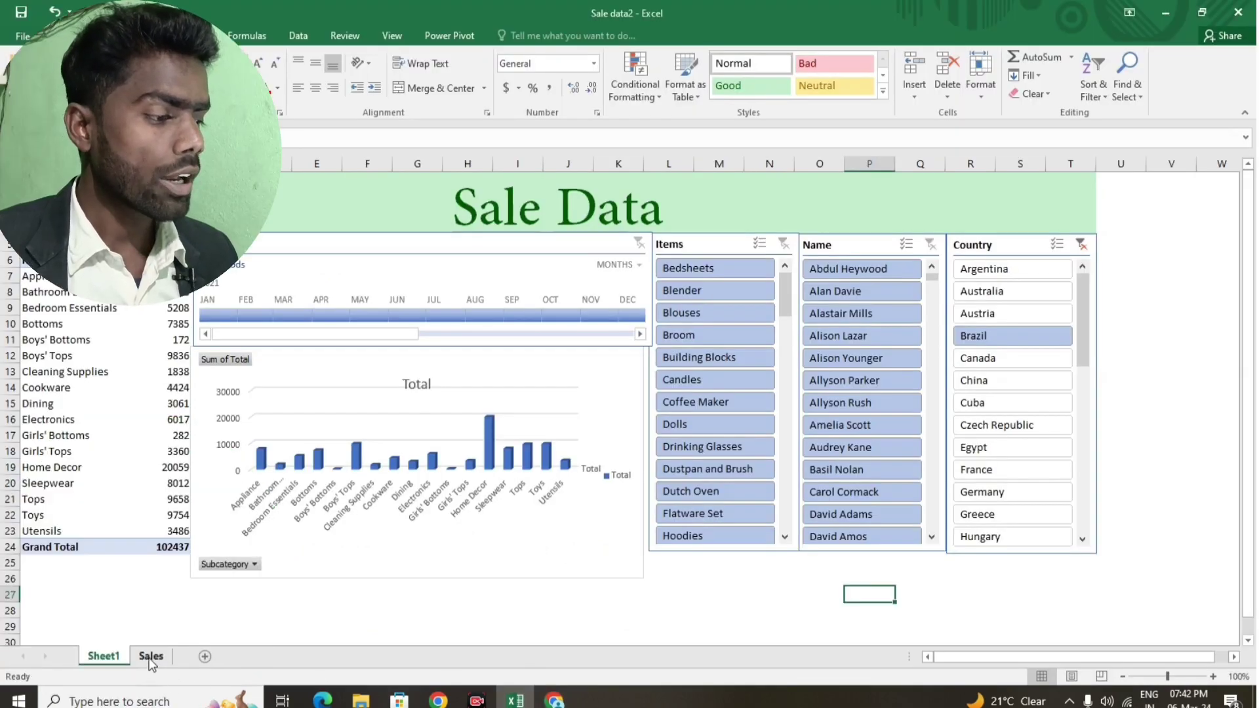
{"action": "left_click", "coordinate": [150, 656]}
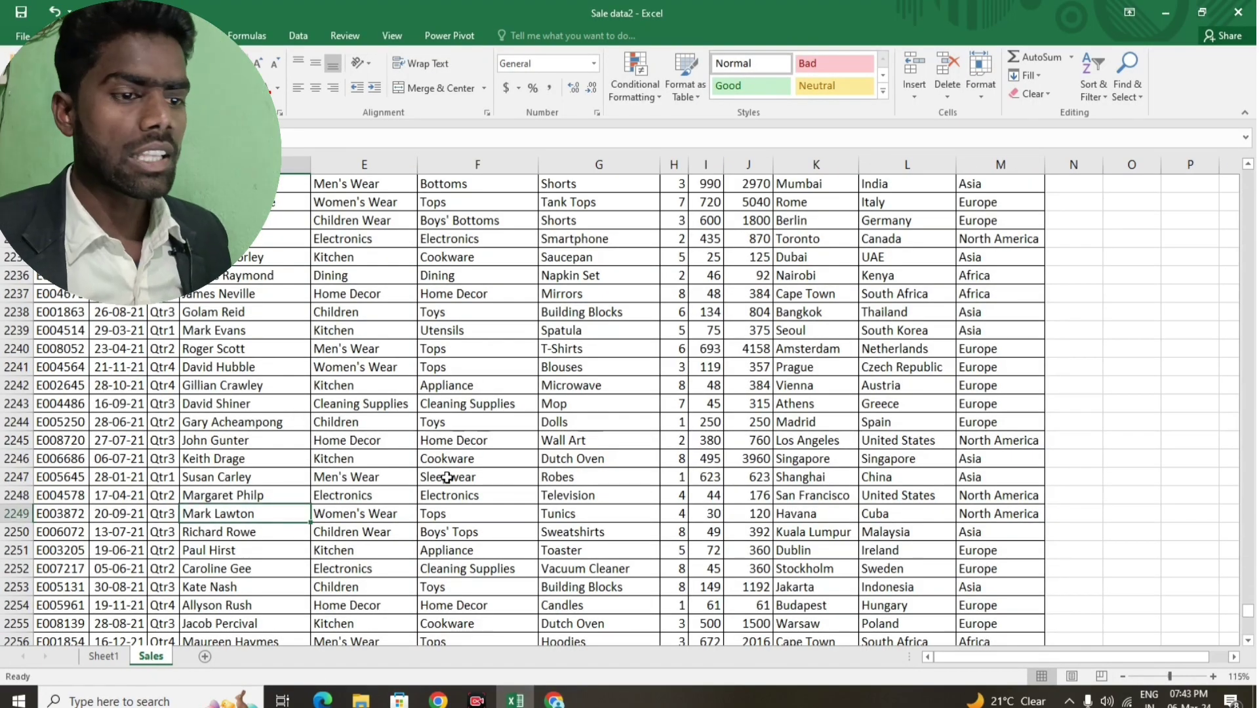
{"action": "left_click", "coordinate": [223, 514]}
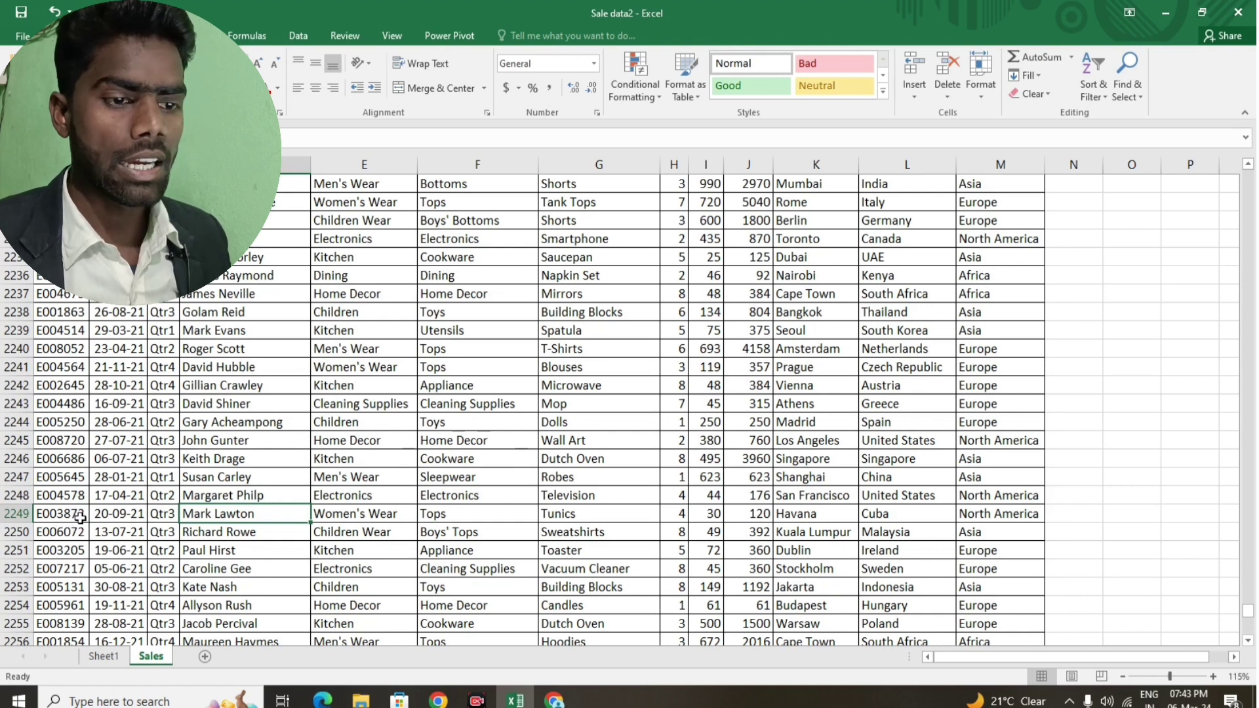
{"action": "left_click", "coordinate": [263, 456]}
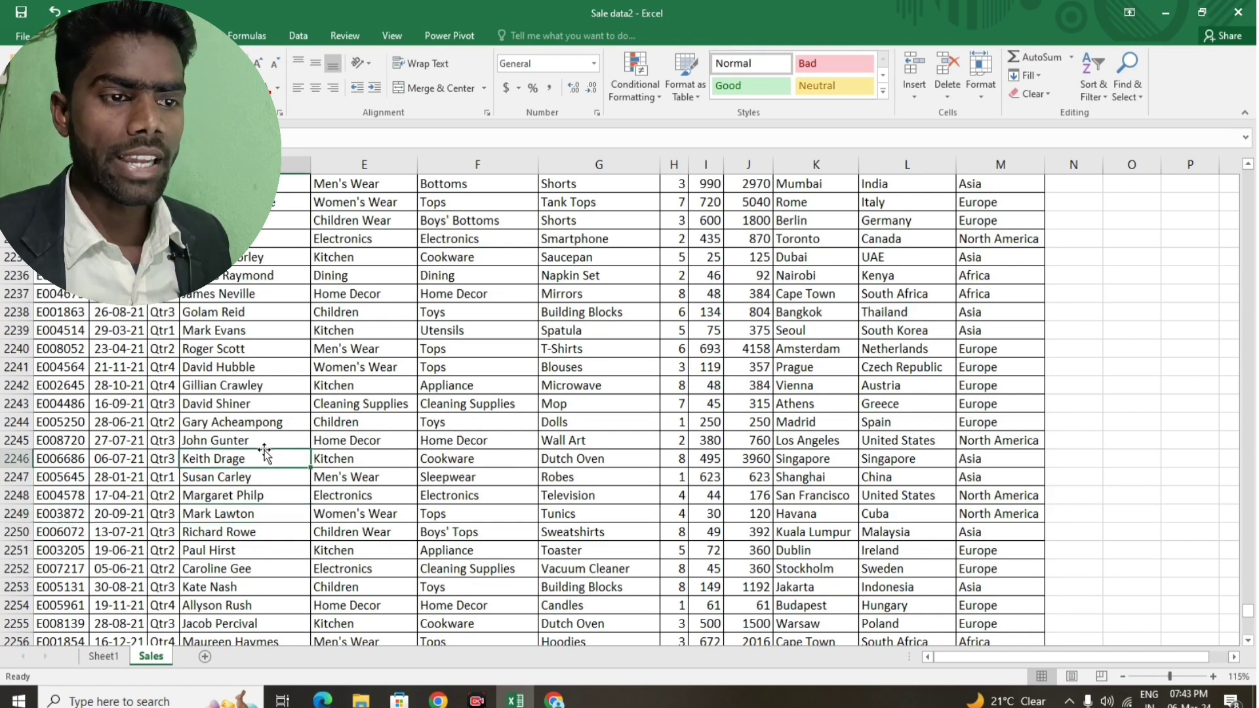
{"action": "left_click", "coordinate": [187, 416]}
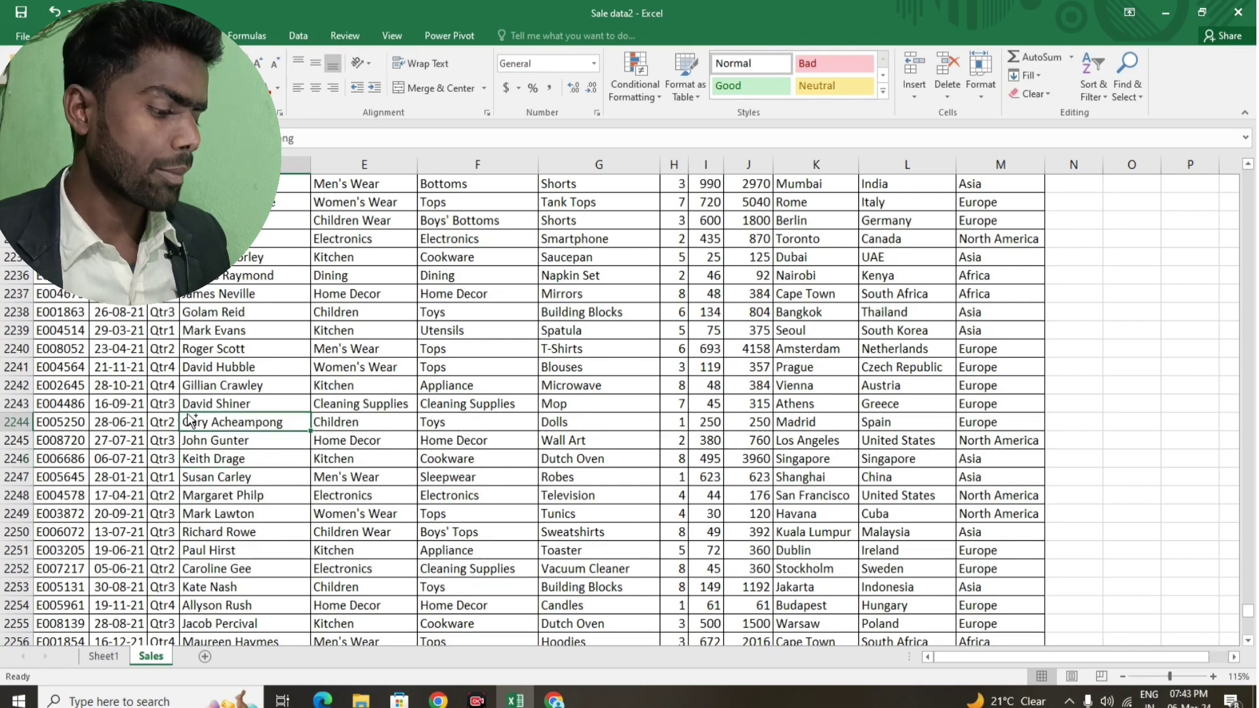
{"action": "key", "text": "ctrl+a"}
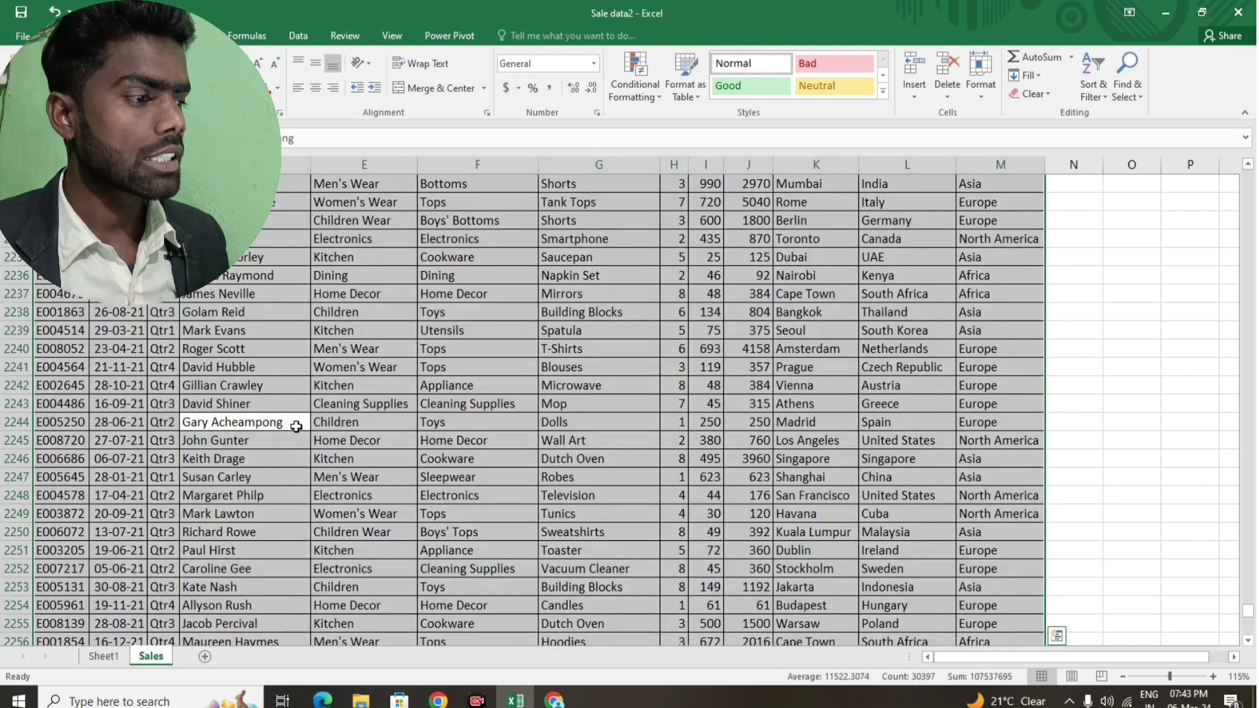
{"action": "scroll", "coordinate": [432, 423], "scroll_direction": "down", "scroll_amount": 3}
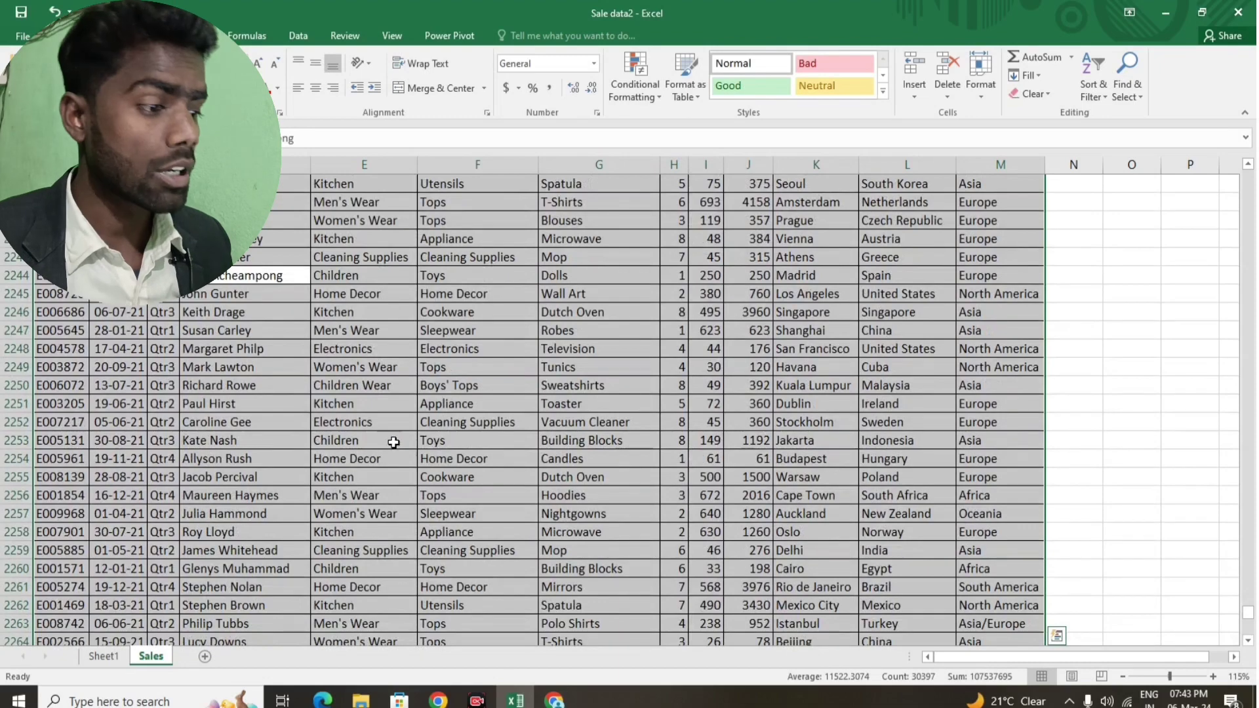
{"action": "scroll", "coordinate": [393, 446], "scroll_direction": "down", "scroll_amount": 1}
{"action": "scroll", "coordinate": [393, 472], "scroll_direction": "down", "scroll_amount": 1}
{"action": "scroll", "coordinate": [392, 472], "scroll_direction": "down", "scroll_amount": 1}
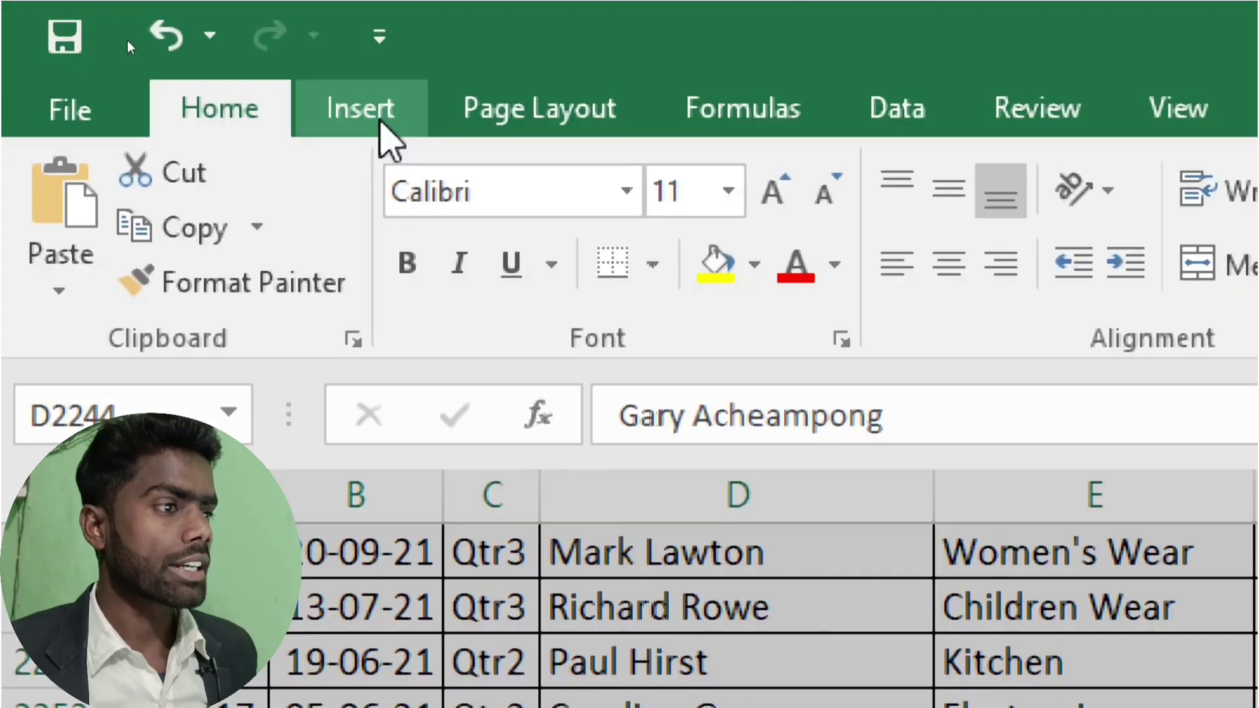
Step: Insert a PivotTable from Sales!$A$1:$M$2340 on a new worksheet
{"action": "left_click", "coordinate": [380, 121]}
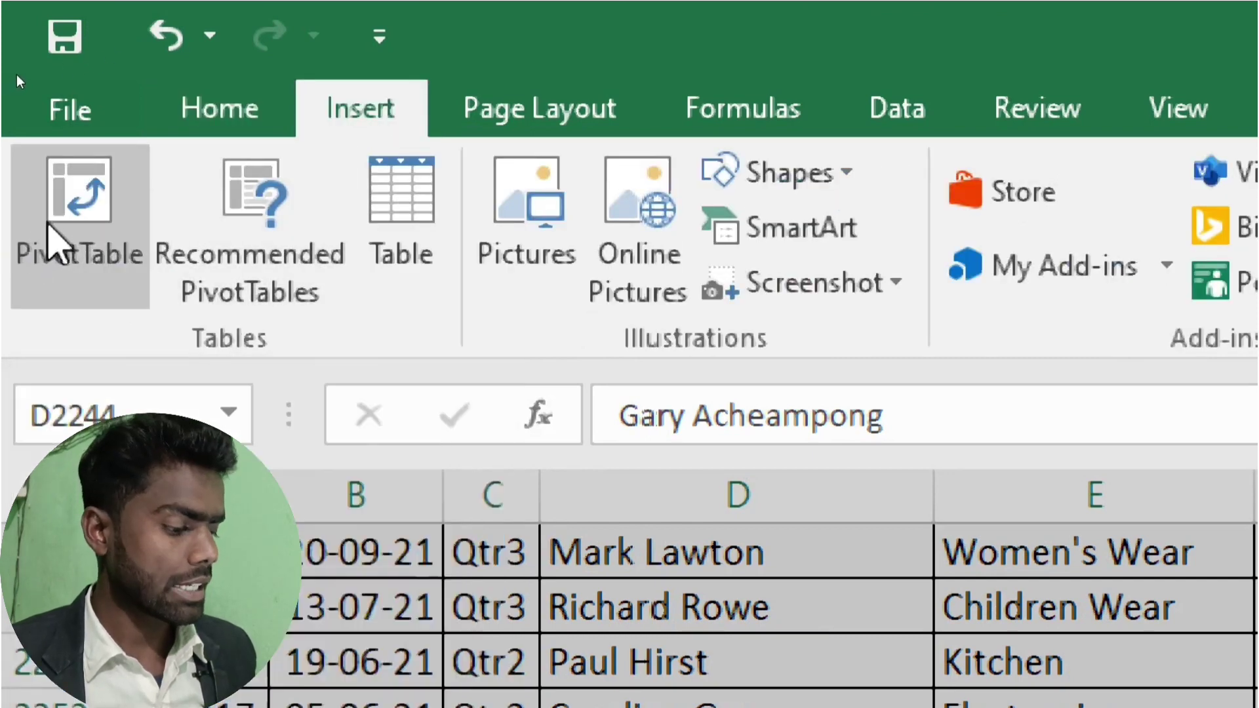
{"action": "left_click", "coordinate": [52, 236]}
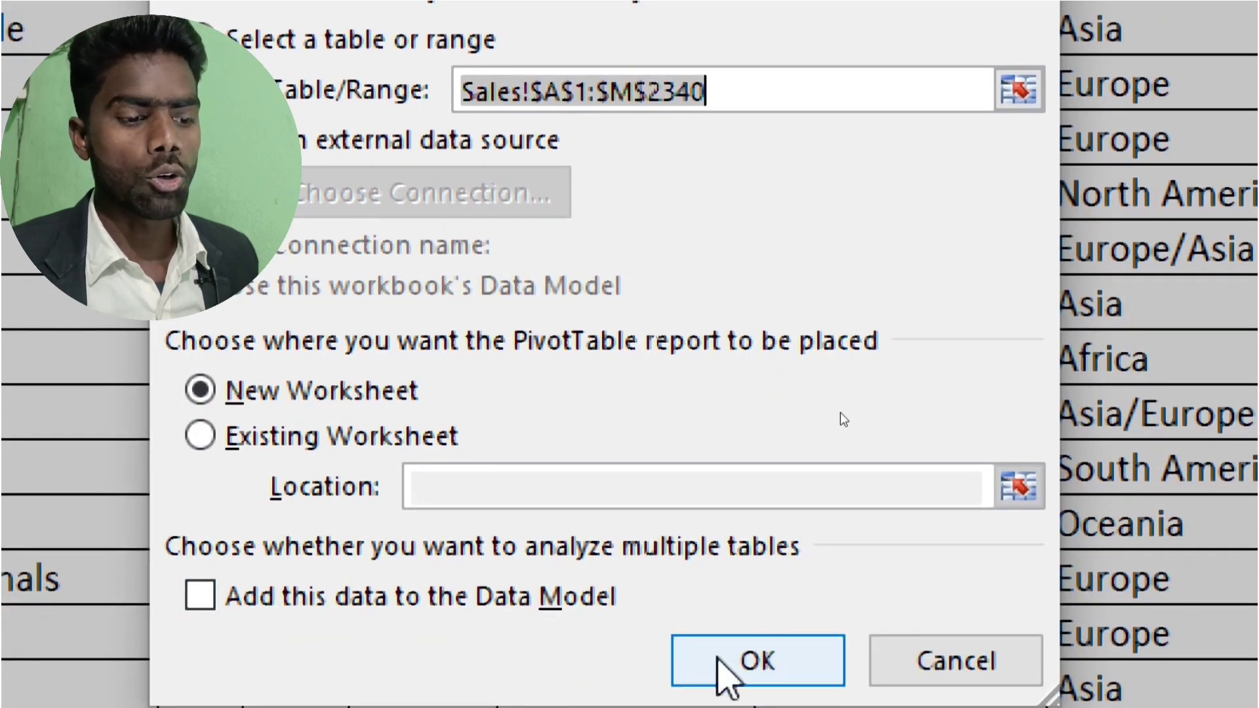
{"action": "left_click", "coordinate": [722, 659]}
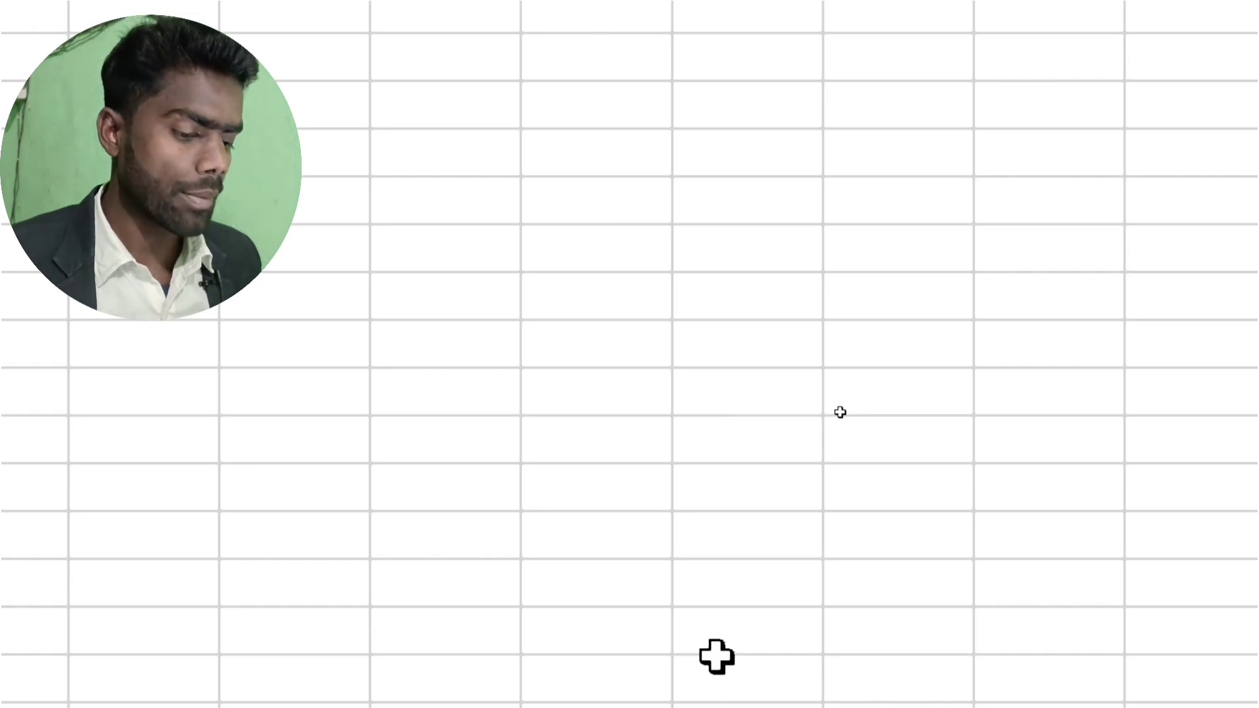
Step: Put Subcategory in the PivotTable rows and Total in values, giving Grand Total 2316
{"action": "key", "text": "super+minus"}
{"action": "key", "text": "super+minus"}
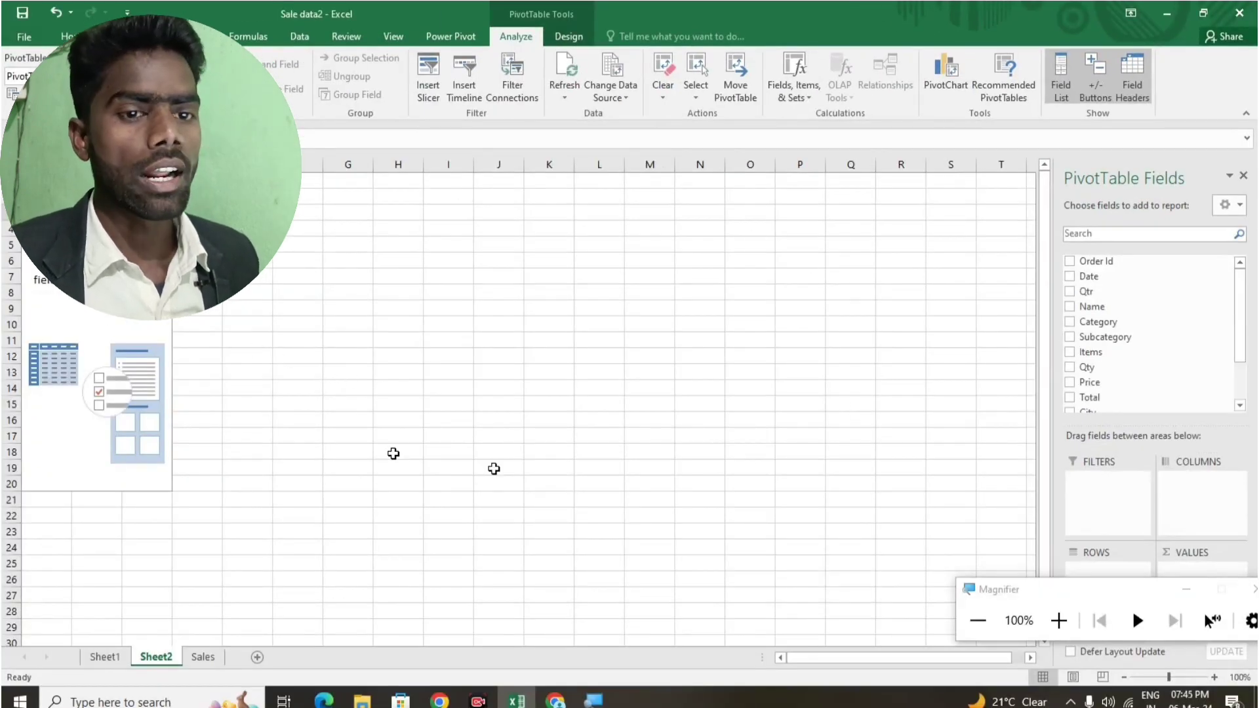
{"action": "key", "text": "super+plus"}
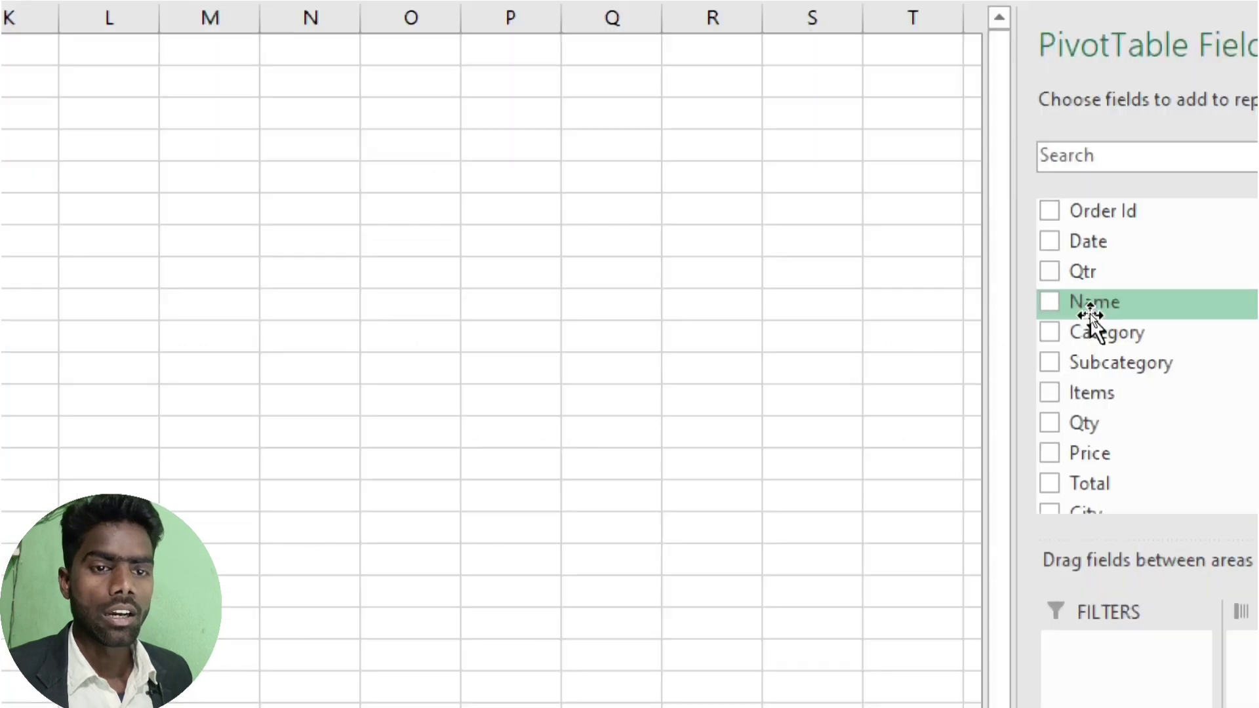
{"action": "key", "text": "super+plus"}
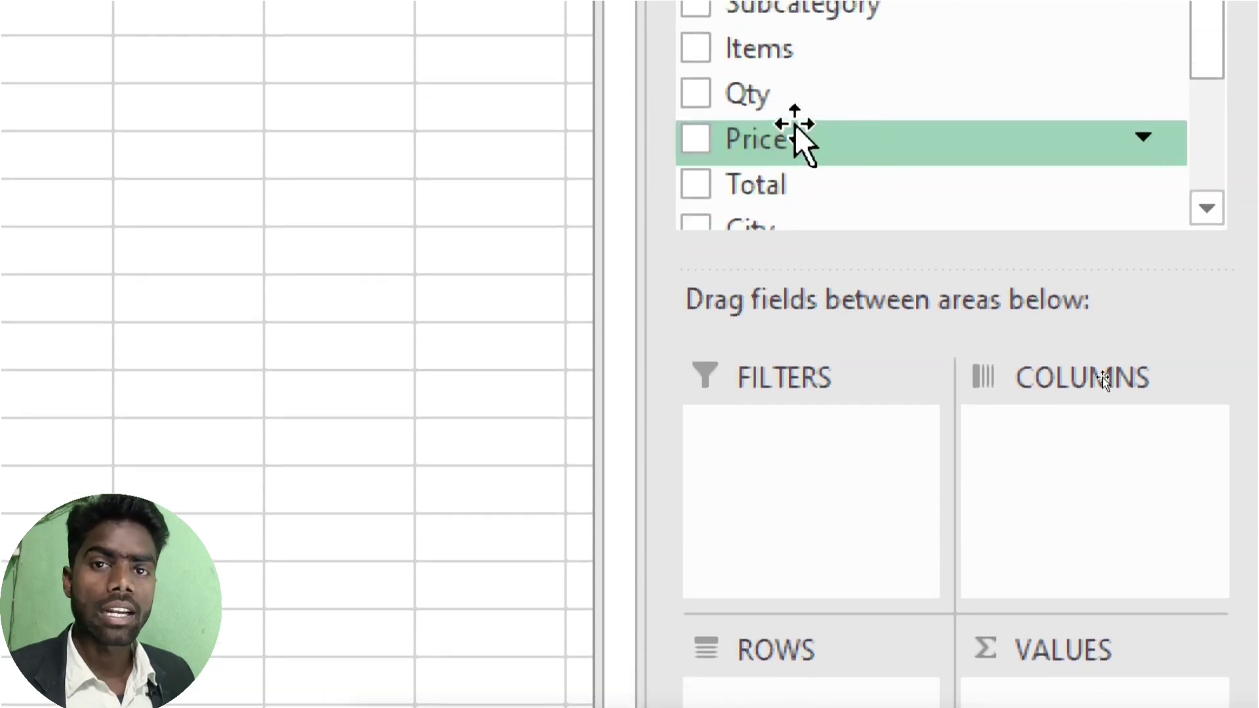
{"action": "key", "text": "super+minus"}
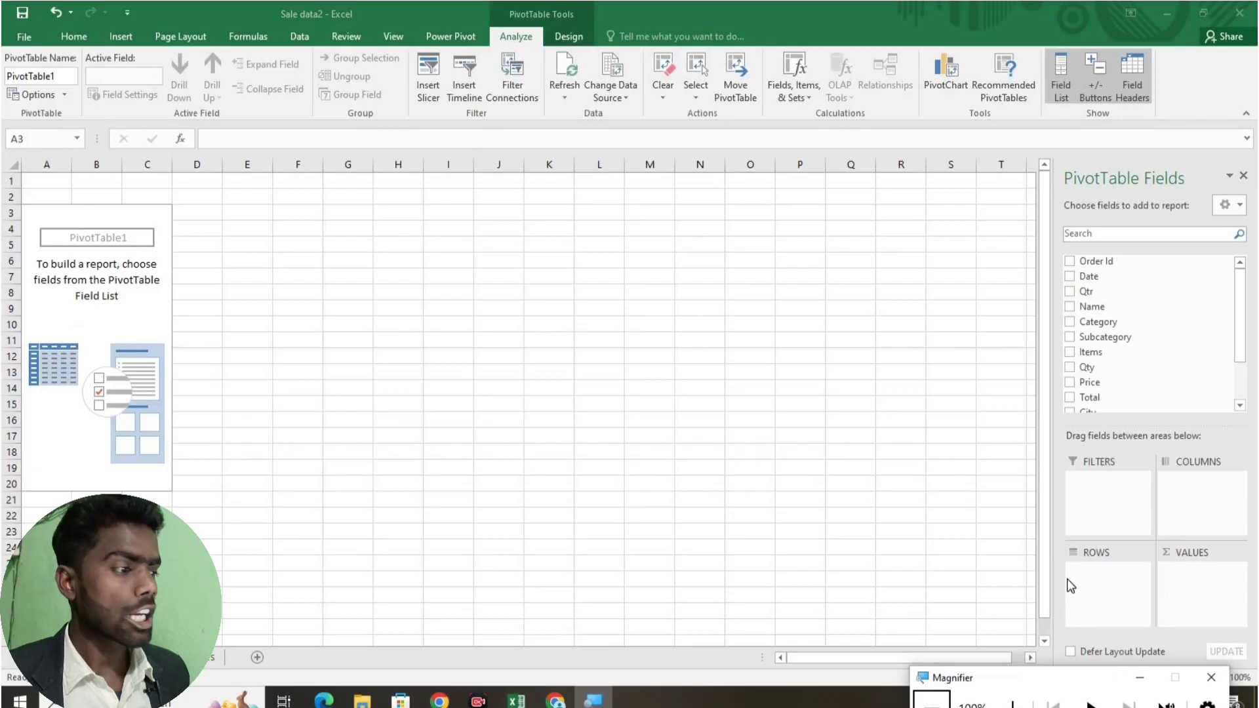
{"action": "left_click", "coordinate": [1099, 337]}
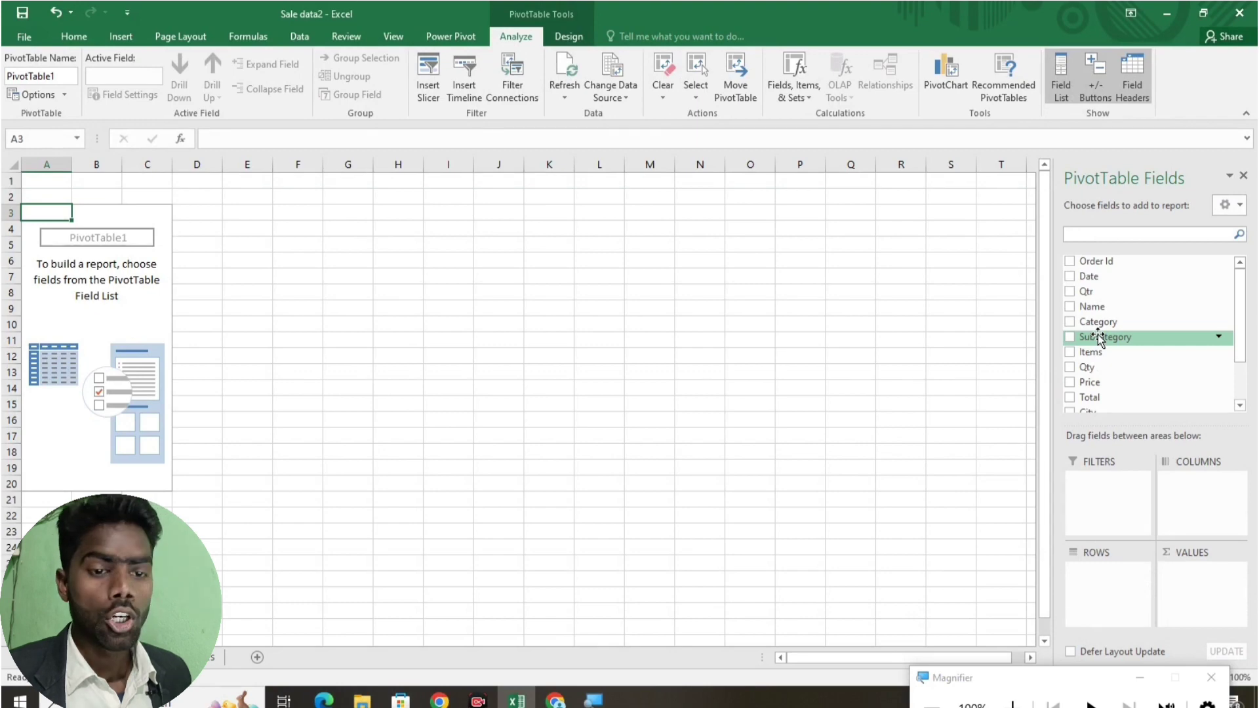
{"action": "left_click_drag", "start_coordinate": [1098, 335], "coordinate": [1107, 586]}
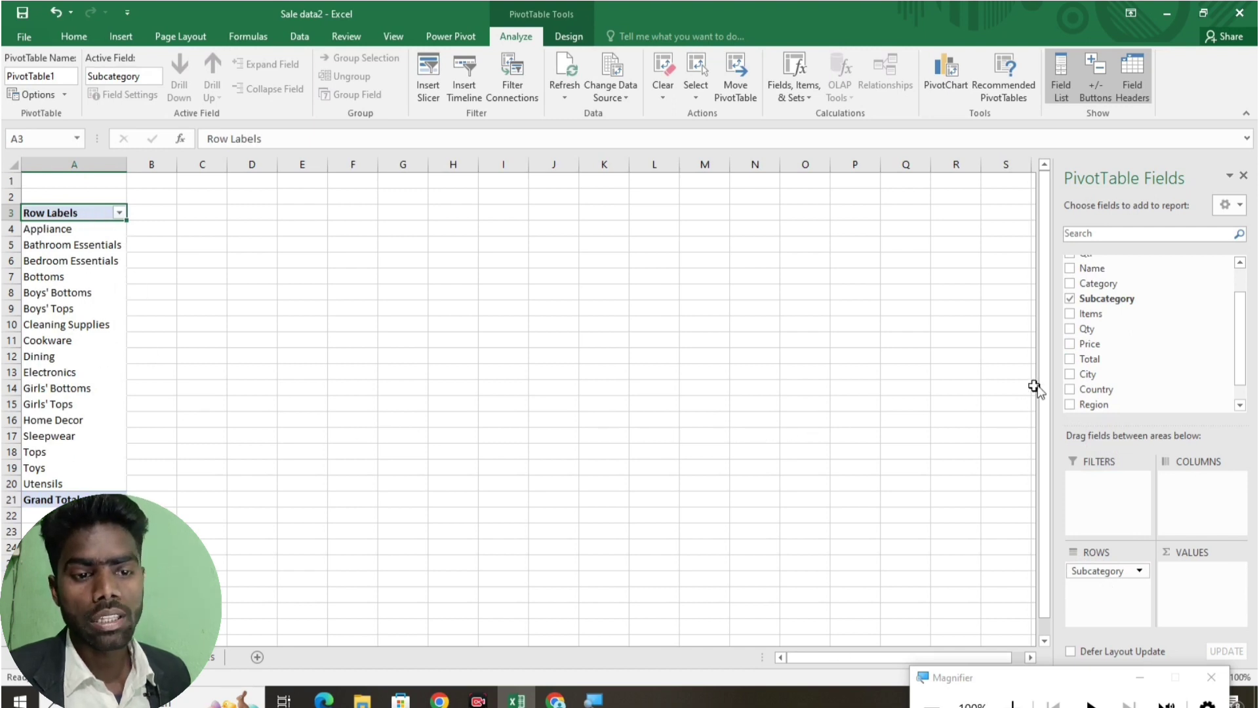
{"action": "left_click_drag", "start_coordinate": [1088, 361], "coordinate": [1186, 585]}
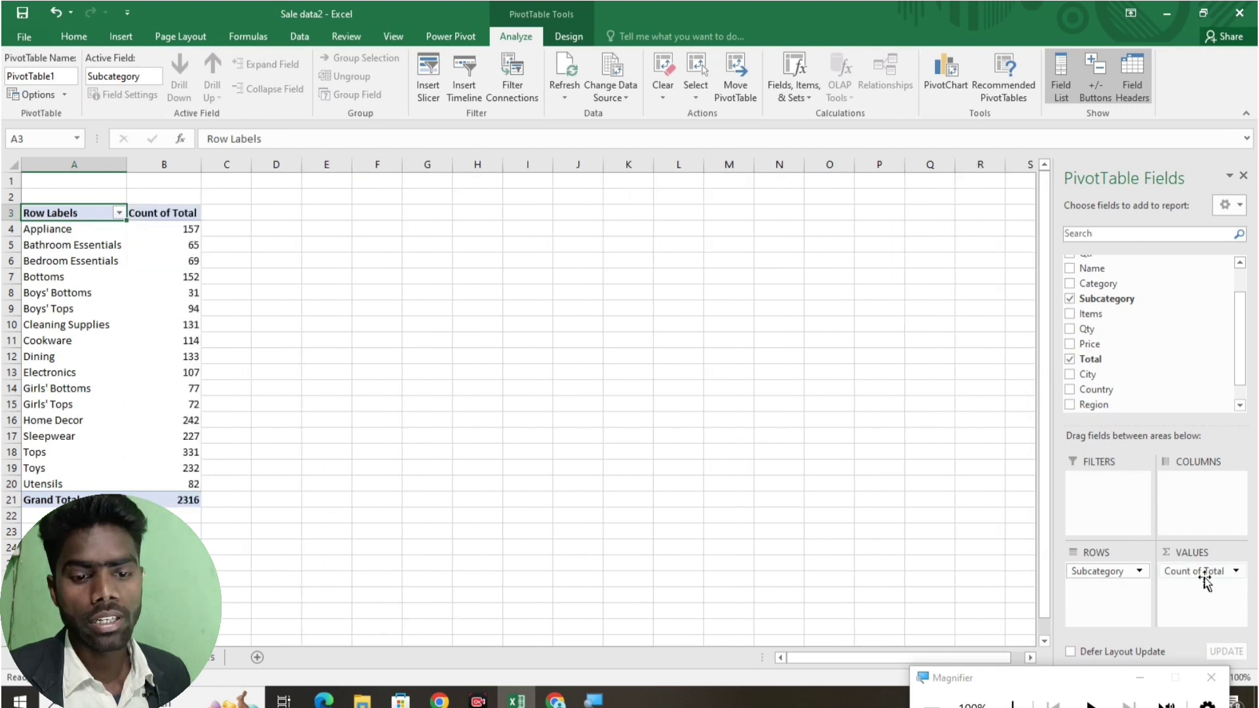
Step: Change the Total value field from Count to Sum, e.g. Tops 439201, Appliance 252037
{"action": "left_click", "coordinate": [1236, 571]}
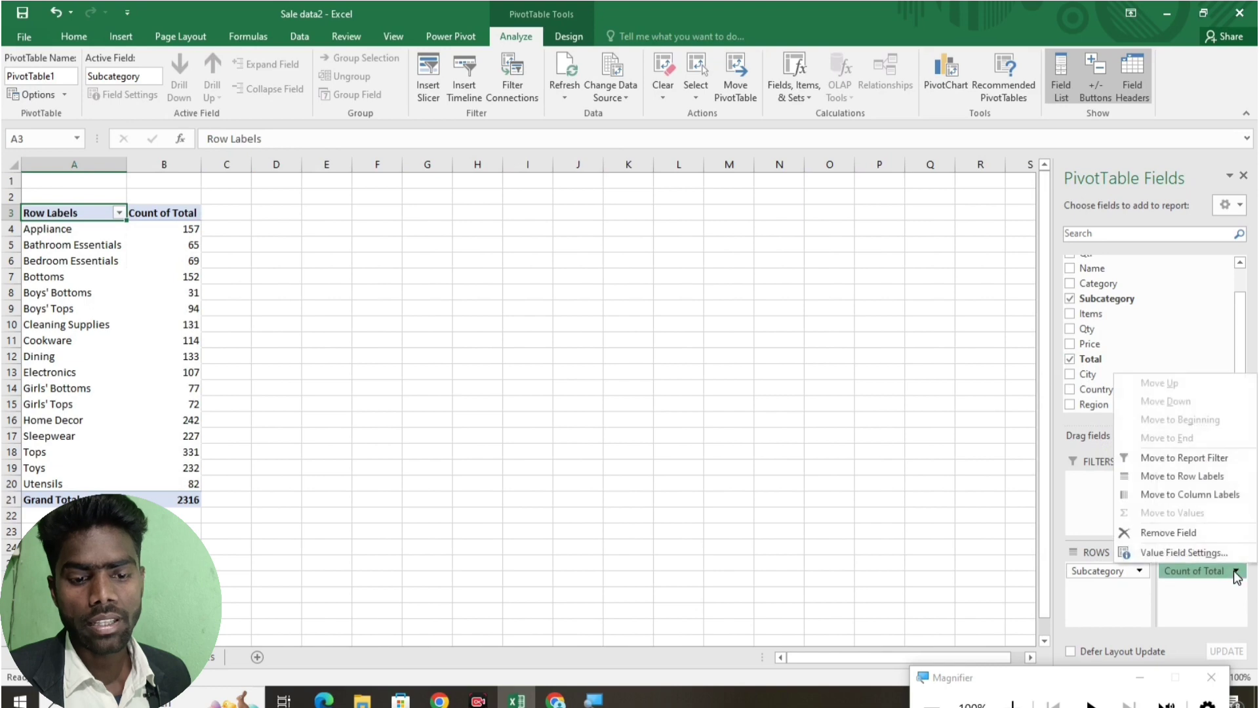
{"action": "left_click", "coordinate": [1207, 554]}
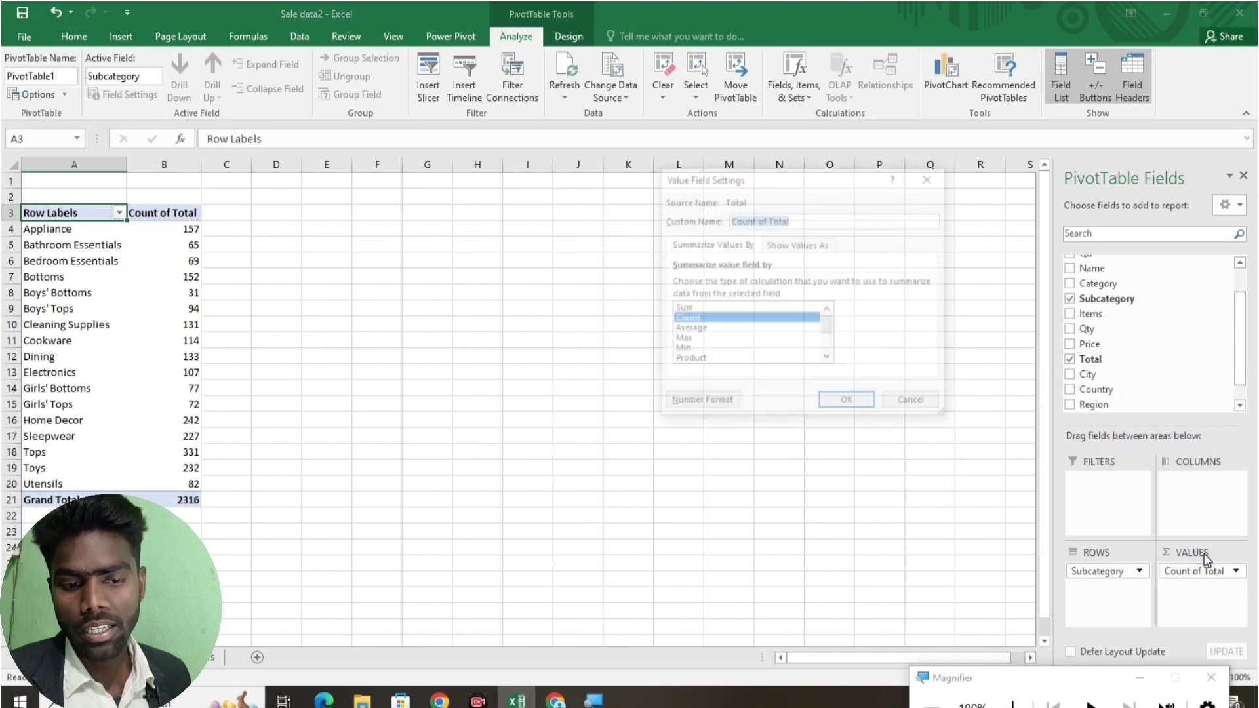
{"action": "left_click", "coordinate": [682, 308]}
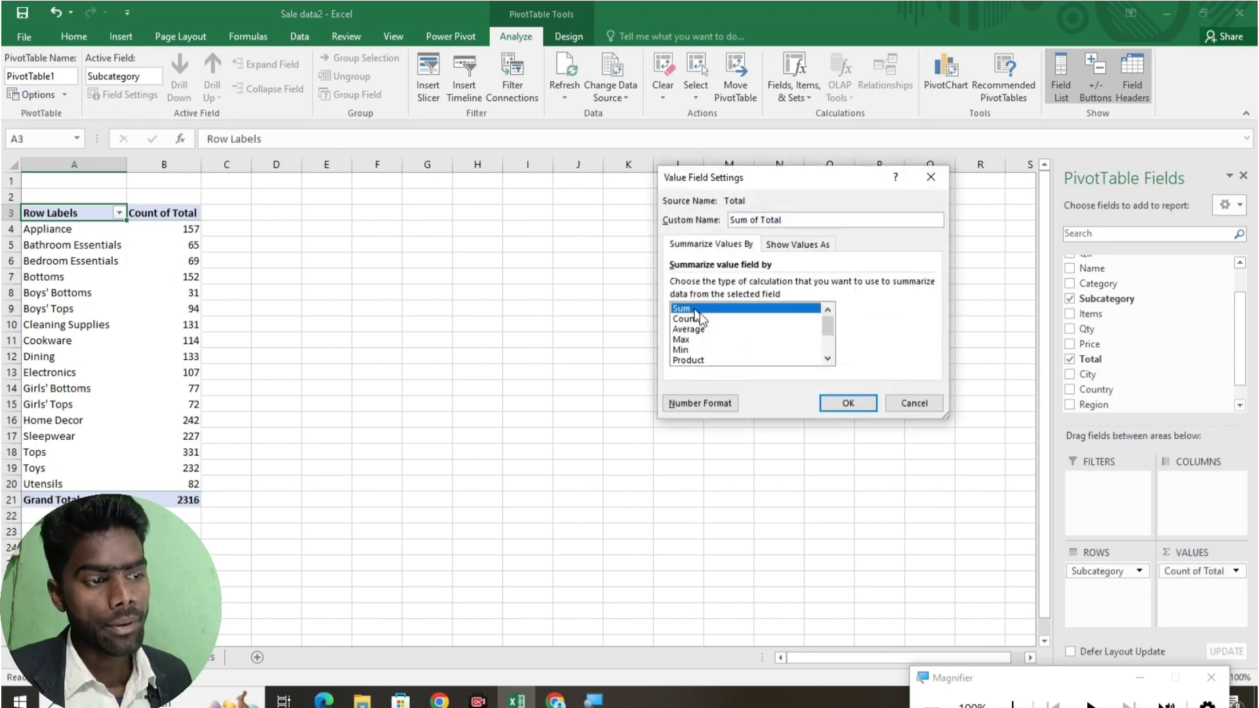
{"action": "left_click", "coordinate": [842, 404]}
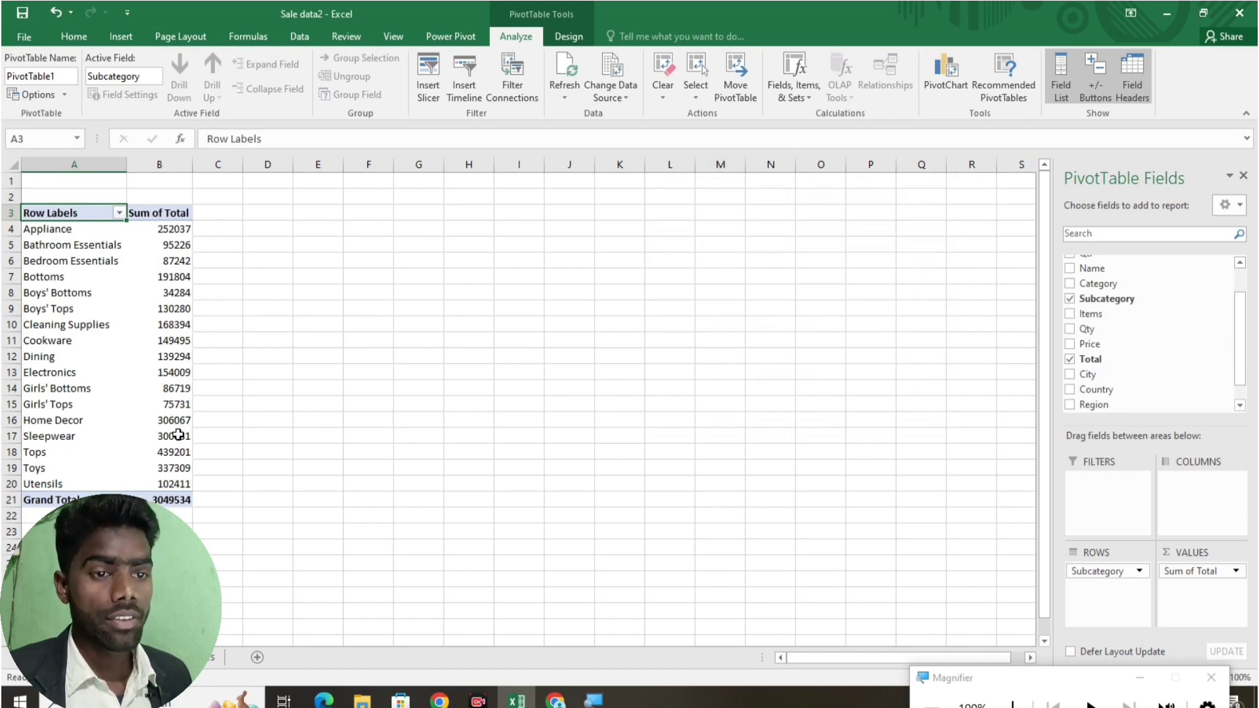
{"action": "left_click", "coordinate": [170, 341]}
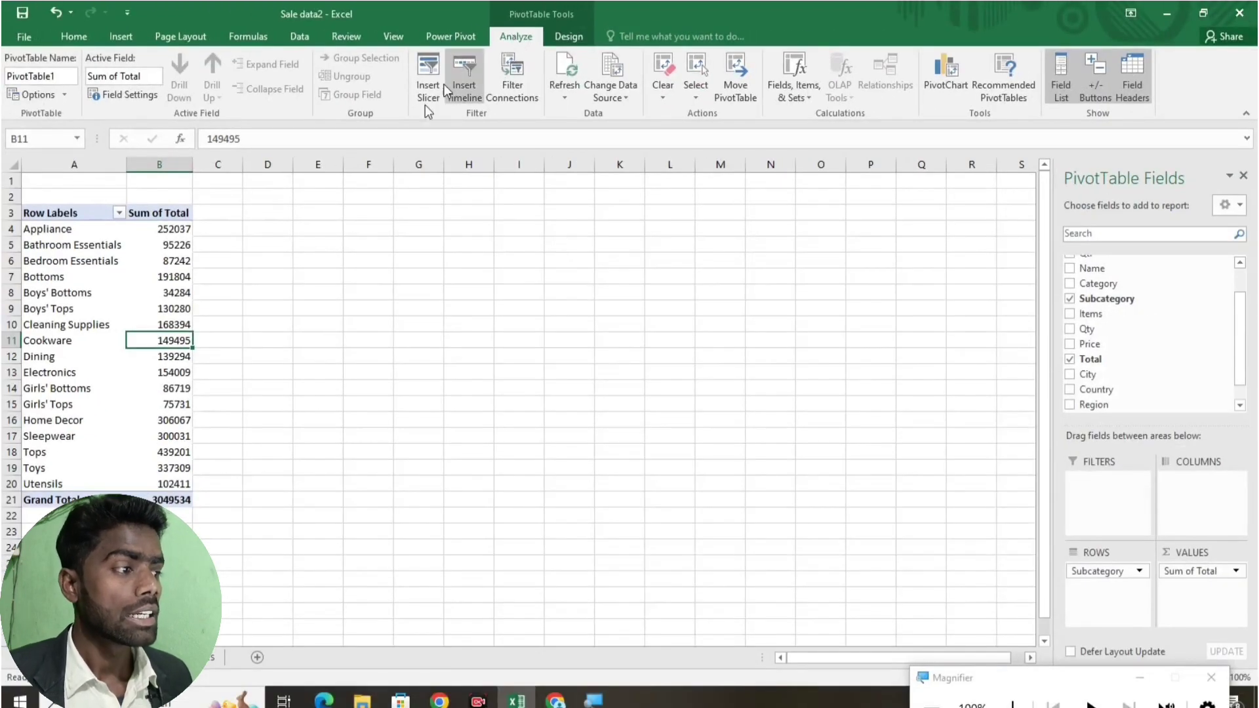
{"action": "left_click", "coordinate": [419, 297]}
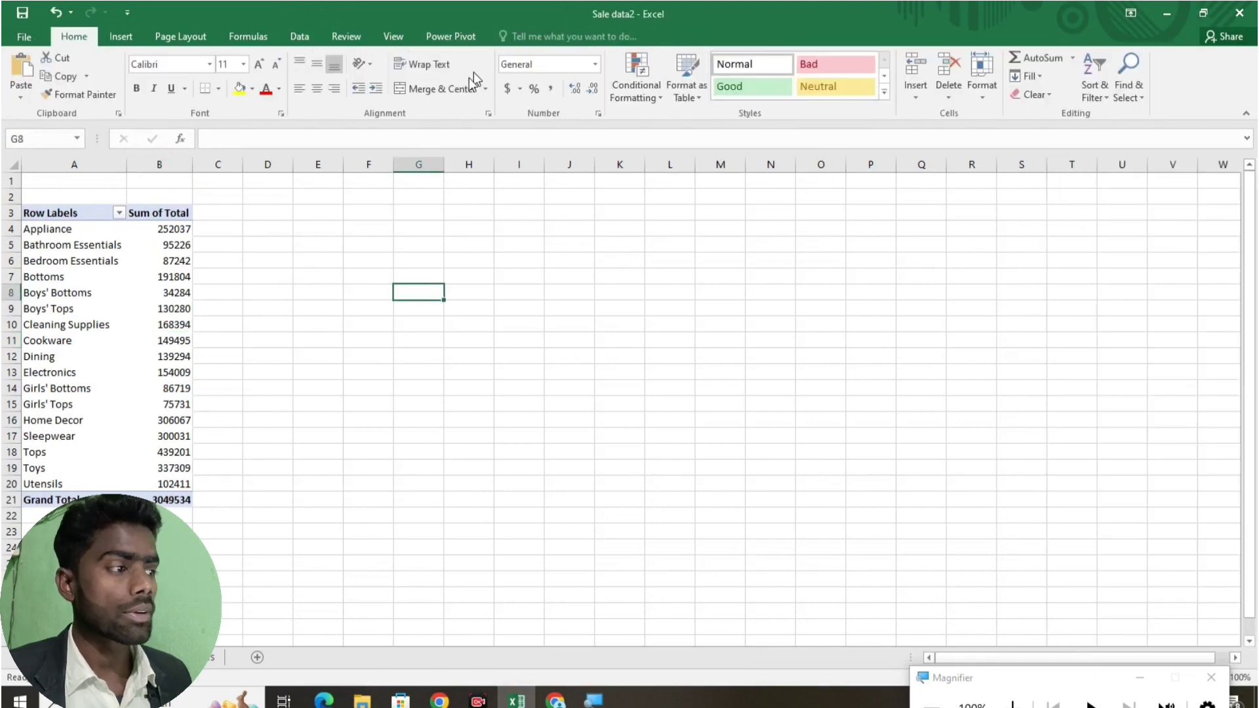
{"action": "left_click", "coordinate": [176, 308]}
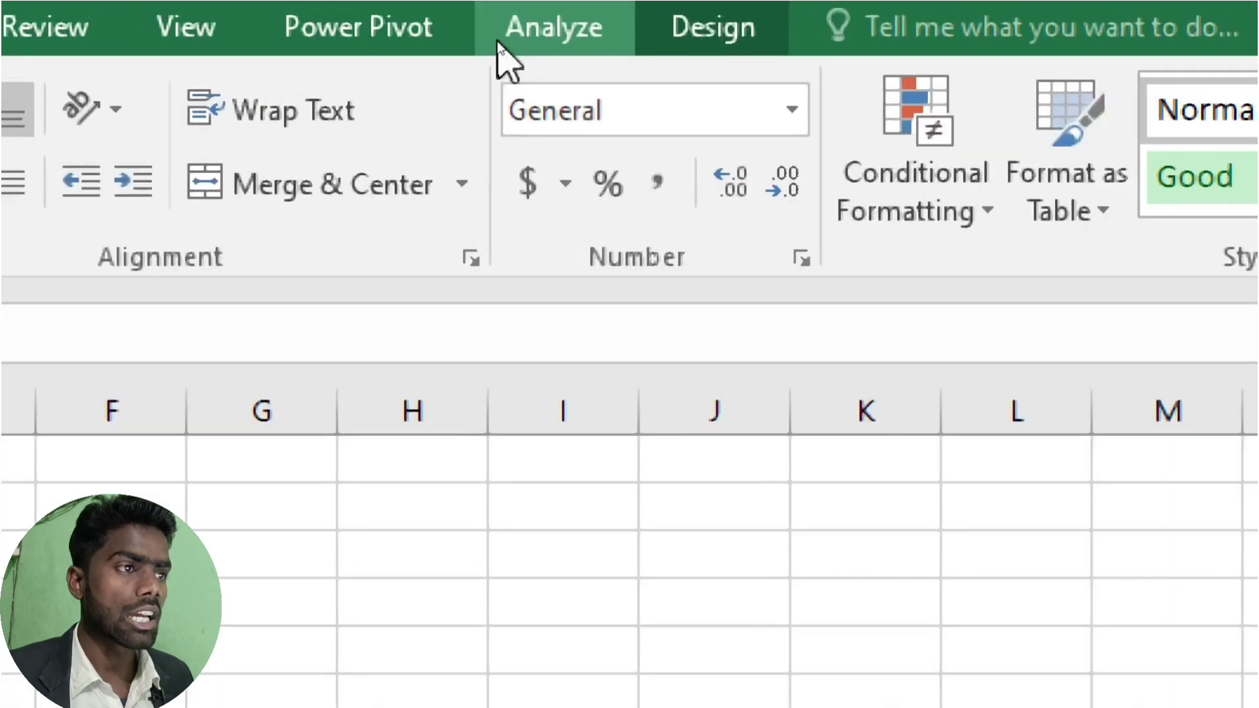
{"action": "left_click", "coordinate": [505, 59]}
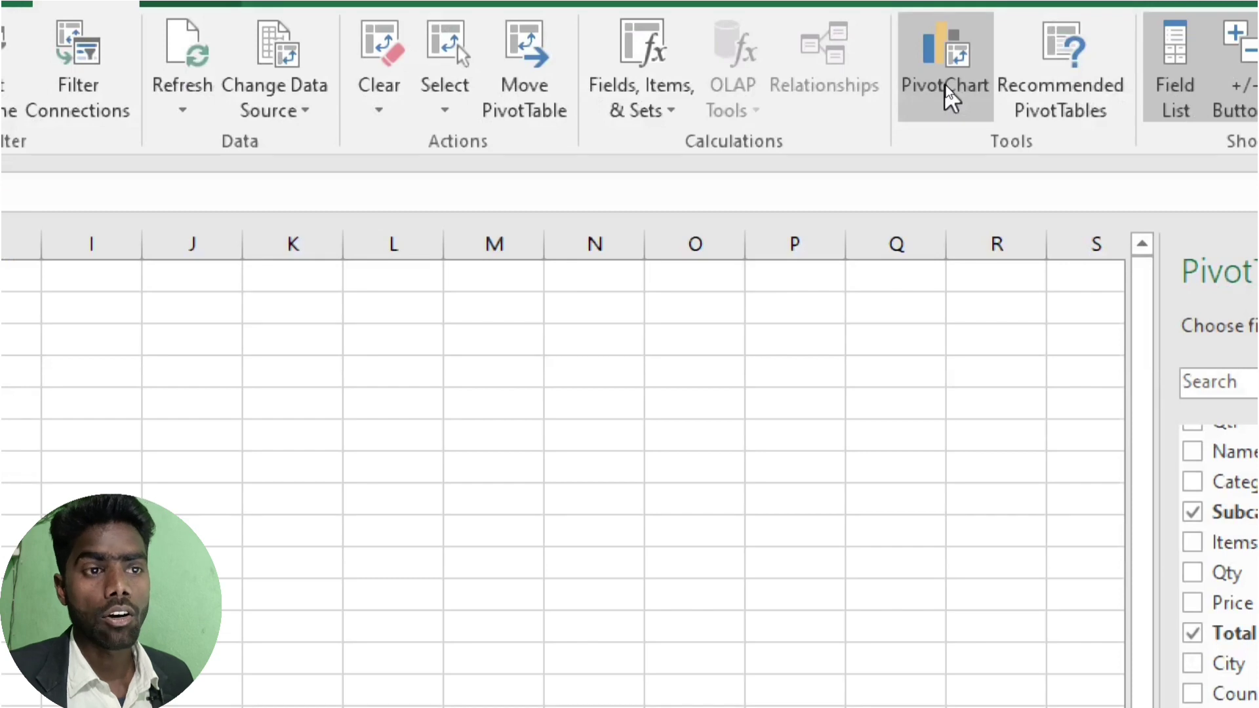
Step: Insert a 3-D Clustered Column PivotChart and move it up beside the PivotTable
{"action": "left_click", "coordinate": [946, 84]}
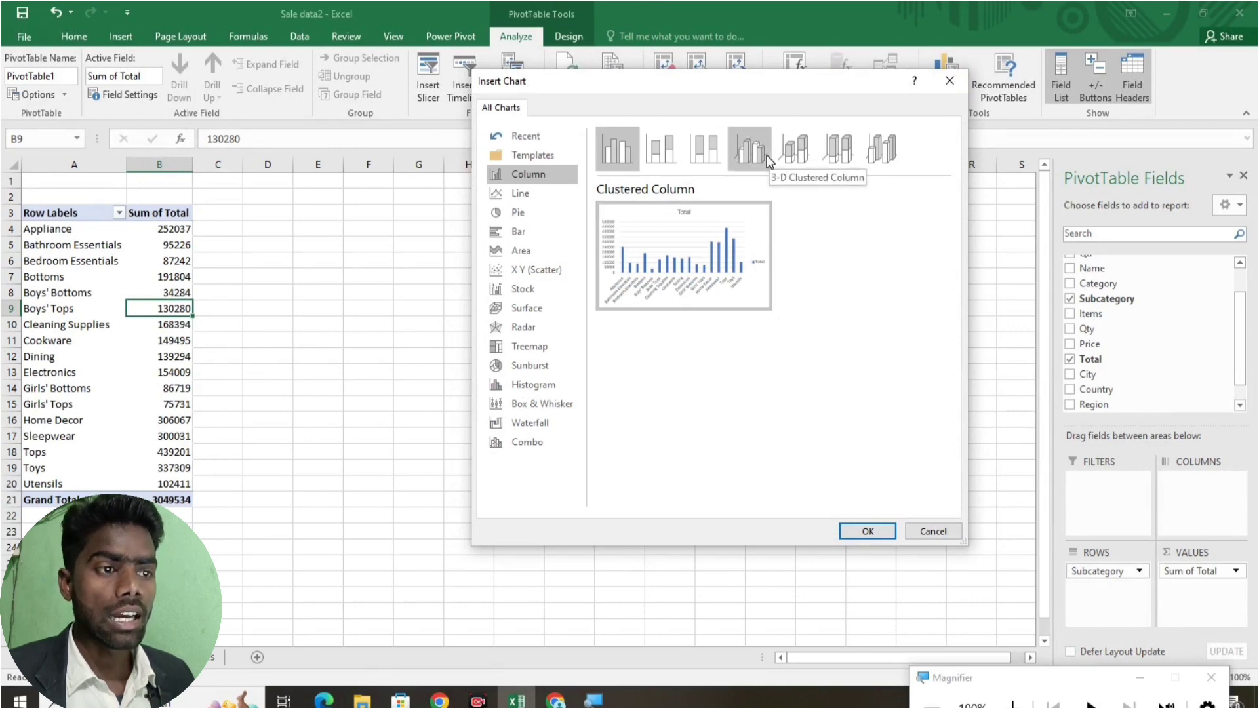
{"action": "left_click", "coordinate": [765, 155]}
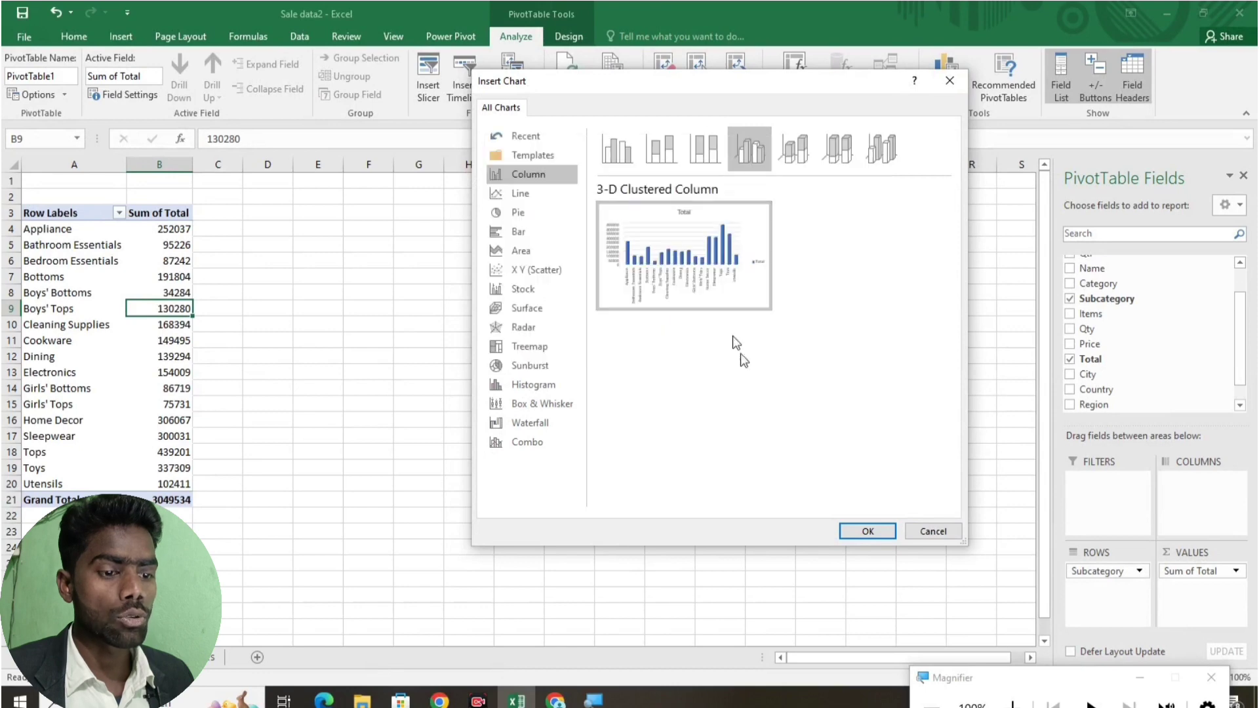
{"action": "left_click", "coordinate": [863, 532]}
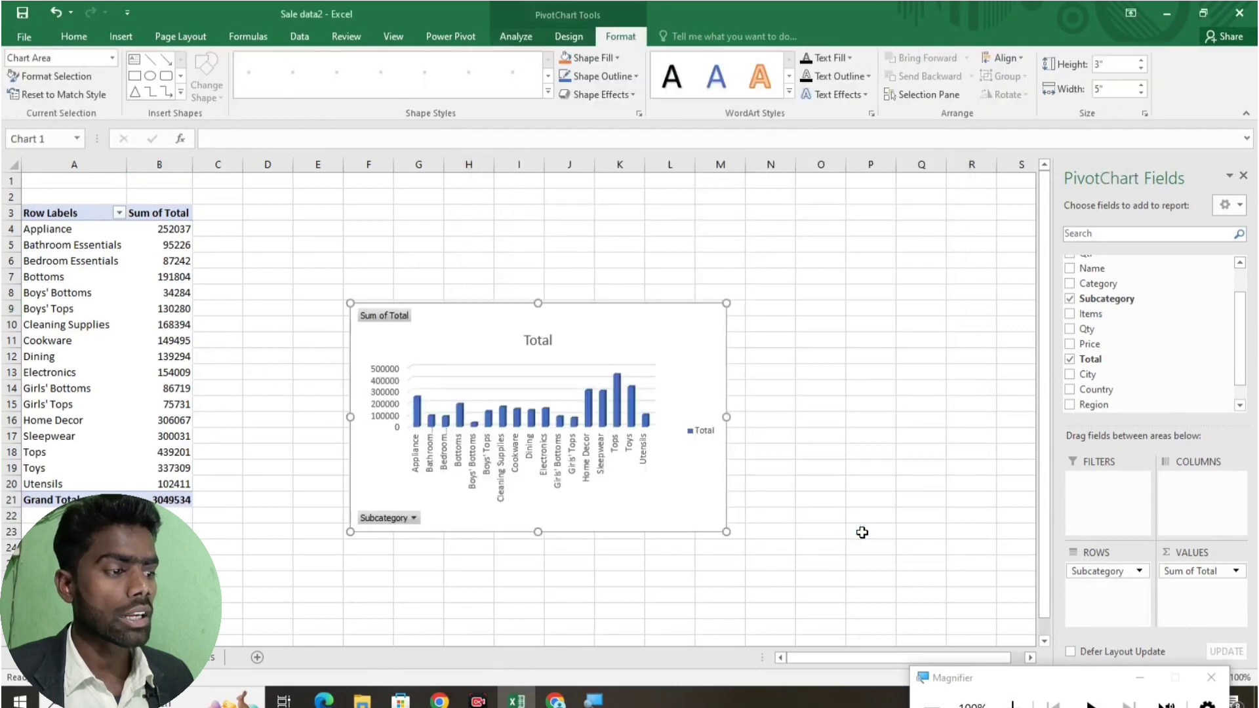
{"action": "mouse_move", "coordinate": [643, 315]}
{"action": "left_mouse_down"}
{"action": "mouse_move", "coordinate": [586, 291]}
{"action": "mouse_move", "coordinate": [487, 292]}
{"action": "left_mouse_up"}
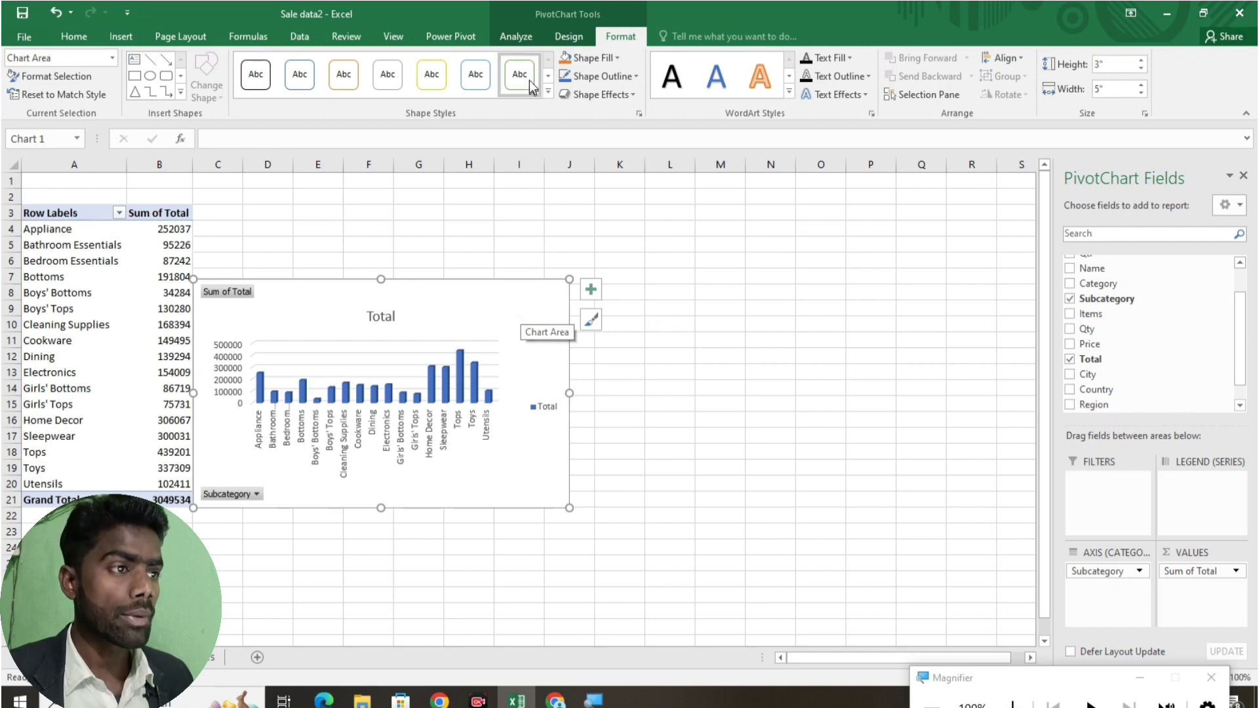
Step: Open the PivotChart's Insert Slicers dialog and tick the Name, Items and Country fields
{"action": "left_click", "coordinate": [518, 36]}
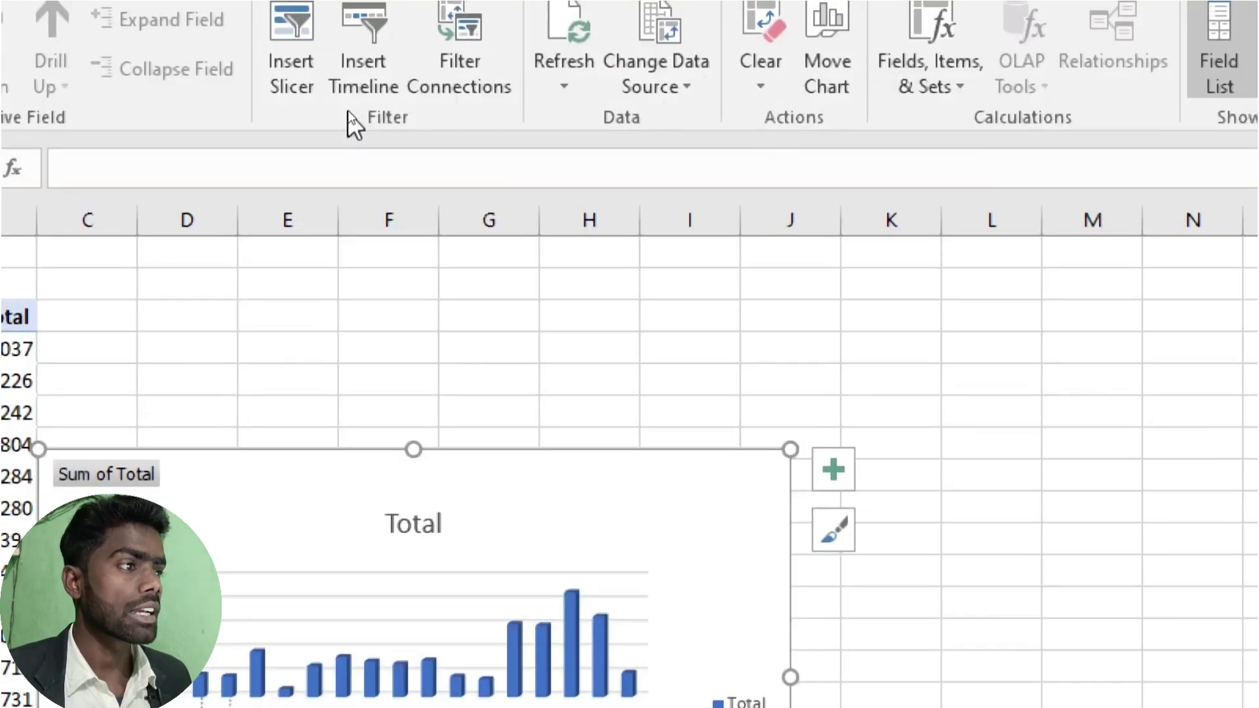
{"action": "left_click", "coordinate": [278, 51]}
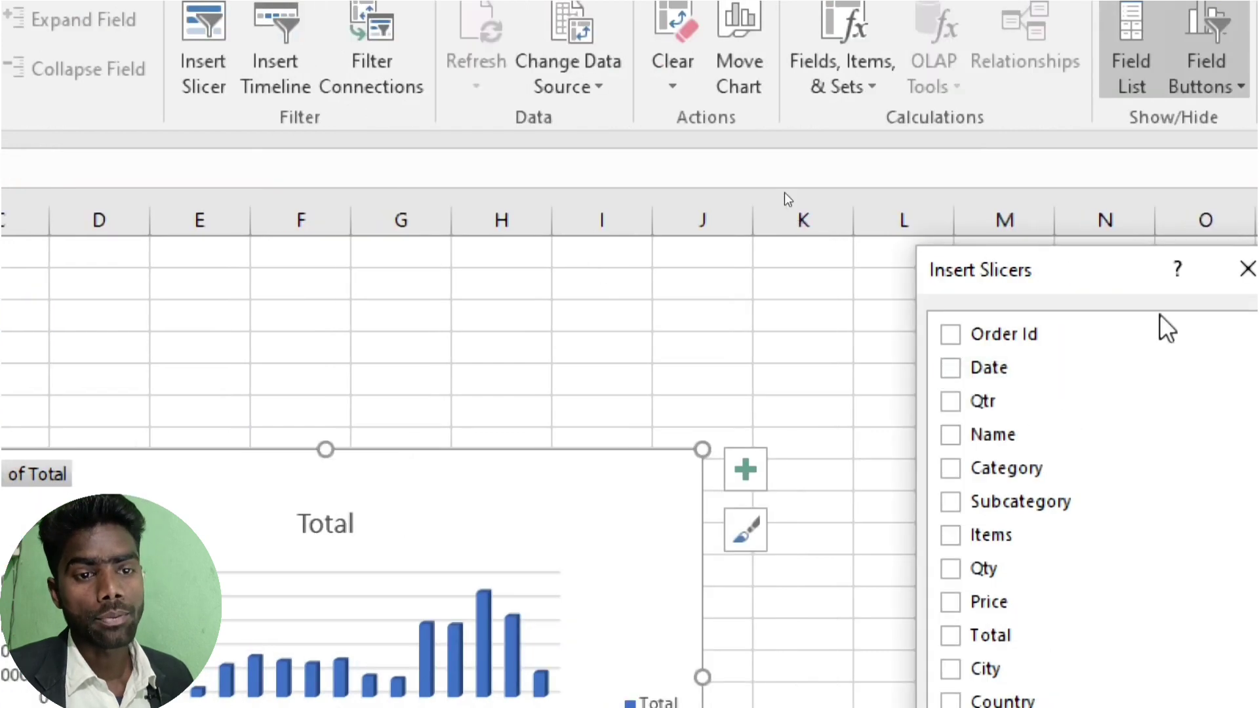
{"action": "left_click_drag", "start_coordinate": [1068, 282], "coordinate": [908, 104]}
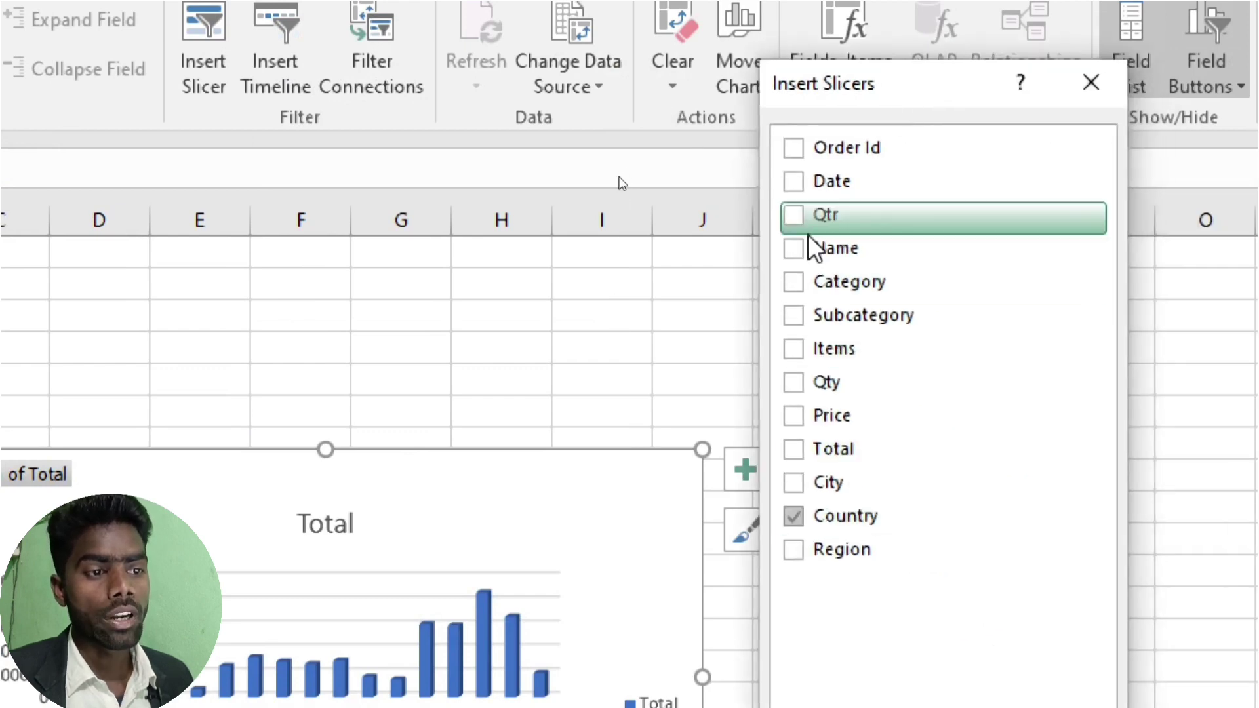
{"action": "left_click", "coordinate": [797, 248]}
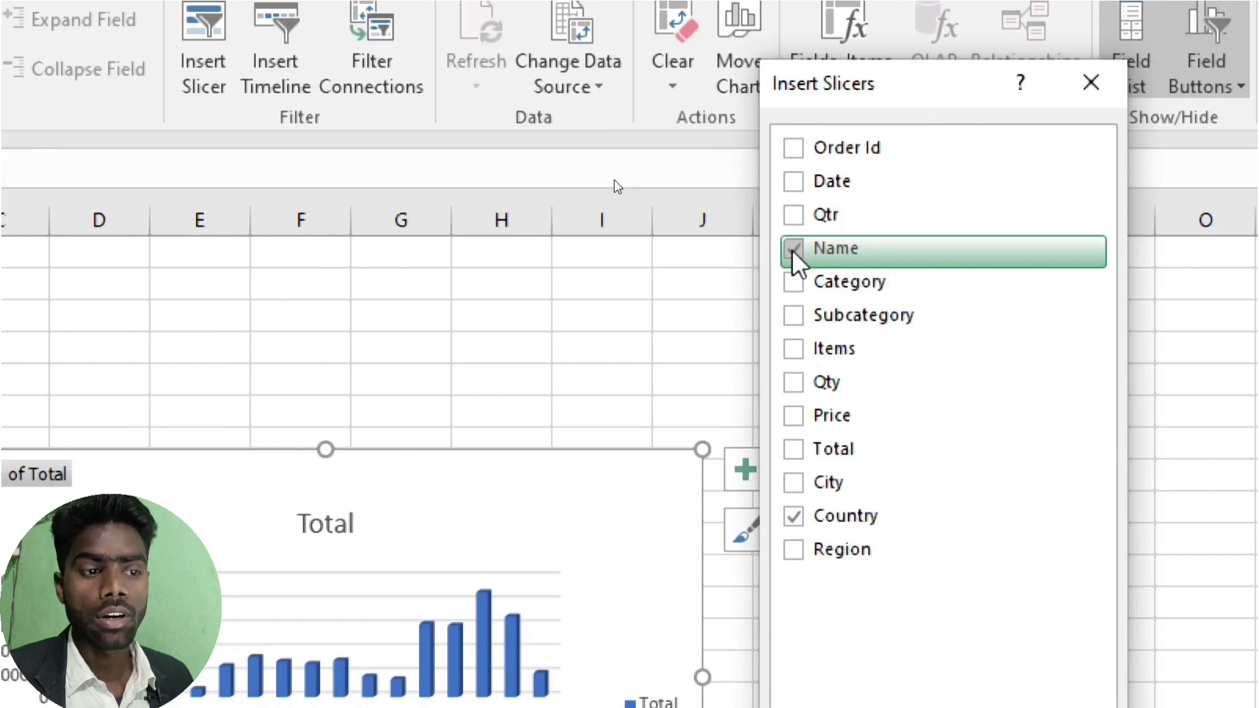
{"action": "left_click", "coordinate": [795, 344]}
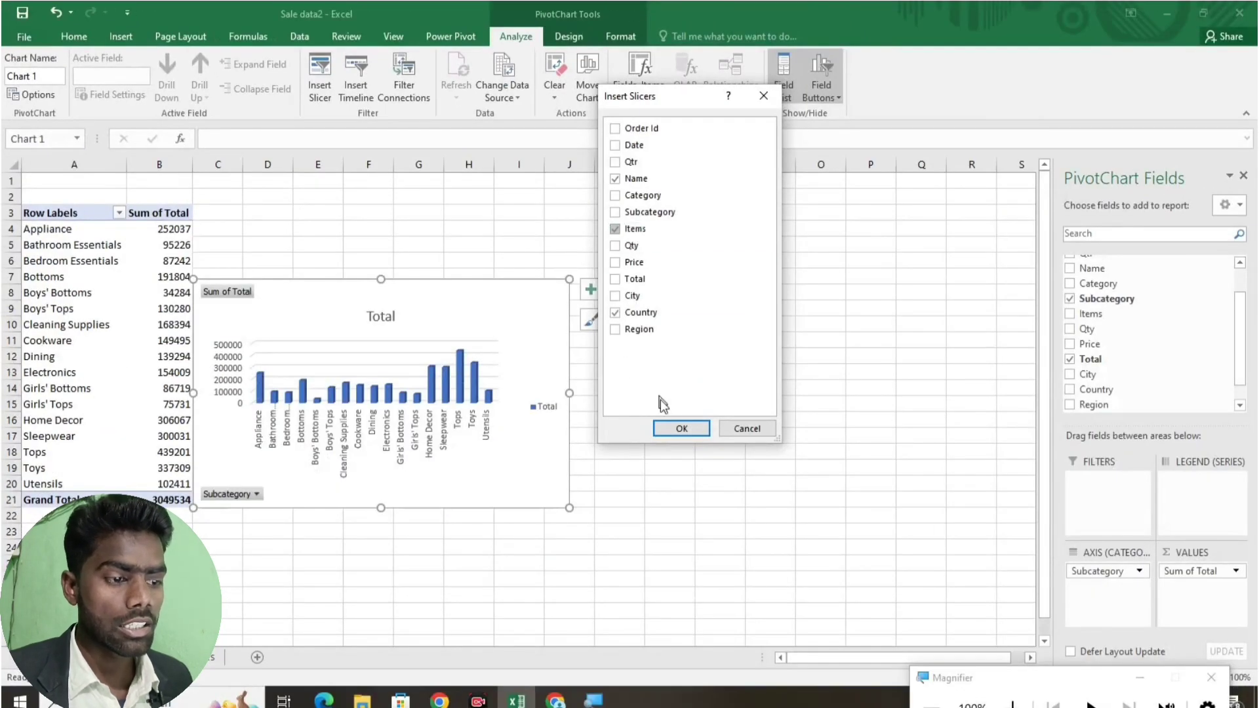
Step: Create the Name, Items and Country slicers and arrange them right of the chart
{"action": "left_click", "coordinate": [679, 428]}
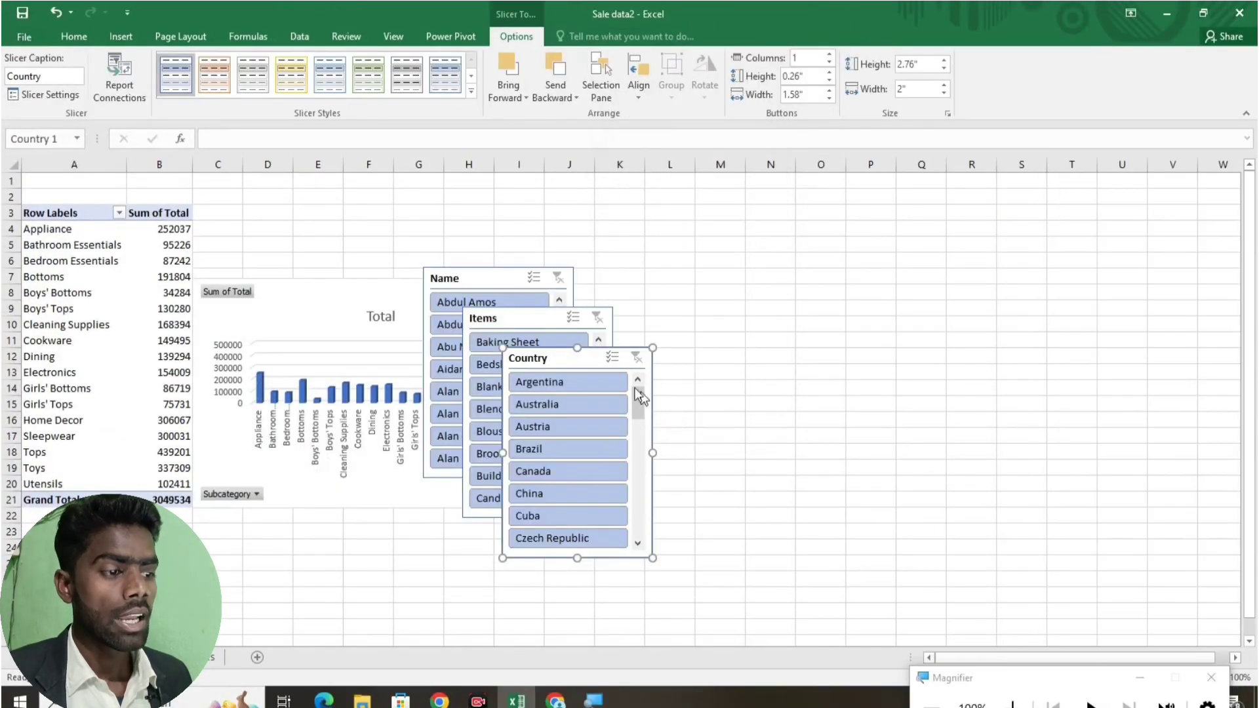
{"action": "left_click_drag", "start_coordinate": [620, 359], "coordinate": [684, 349]}
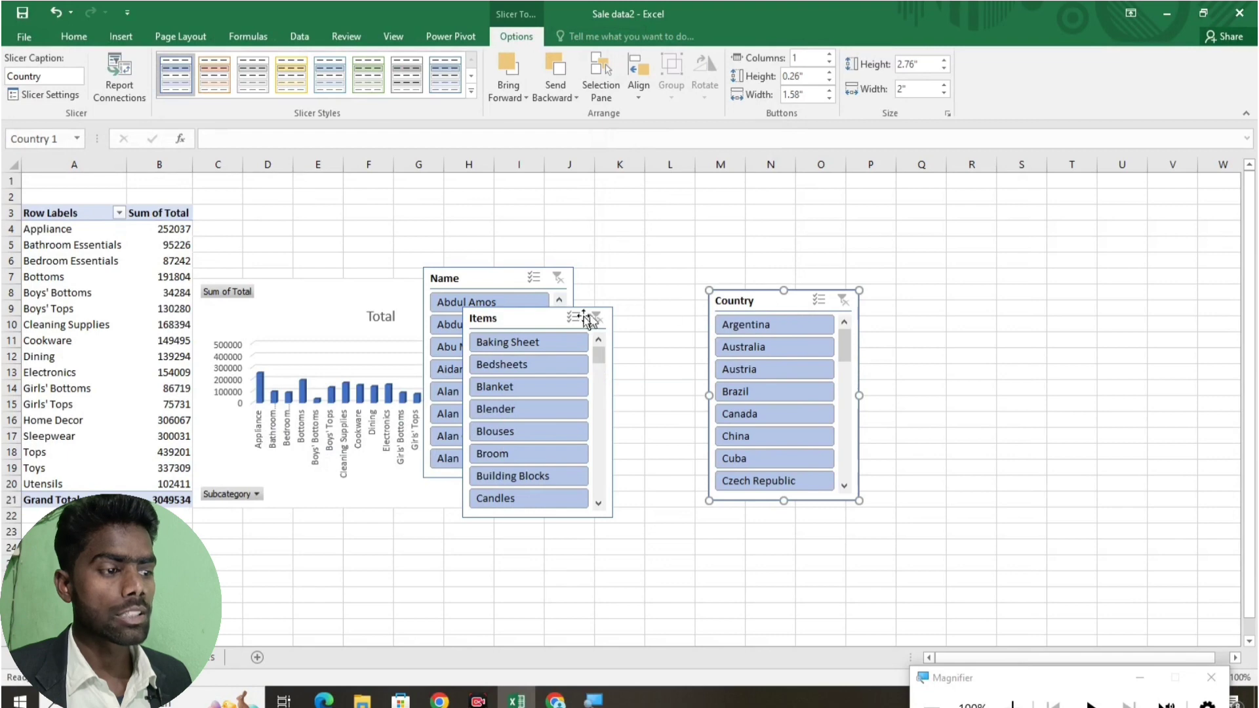
{"action": "left_click_drag", "start_coordinate": [559, 319], "coordinate": [661, 254]}
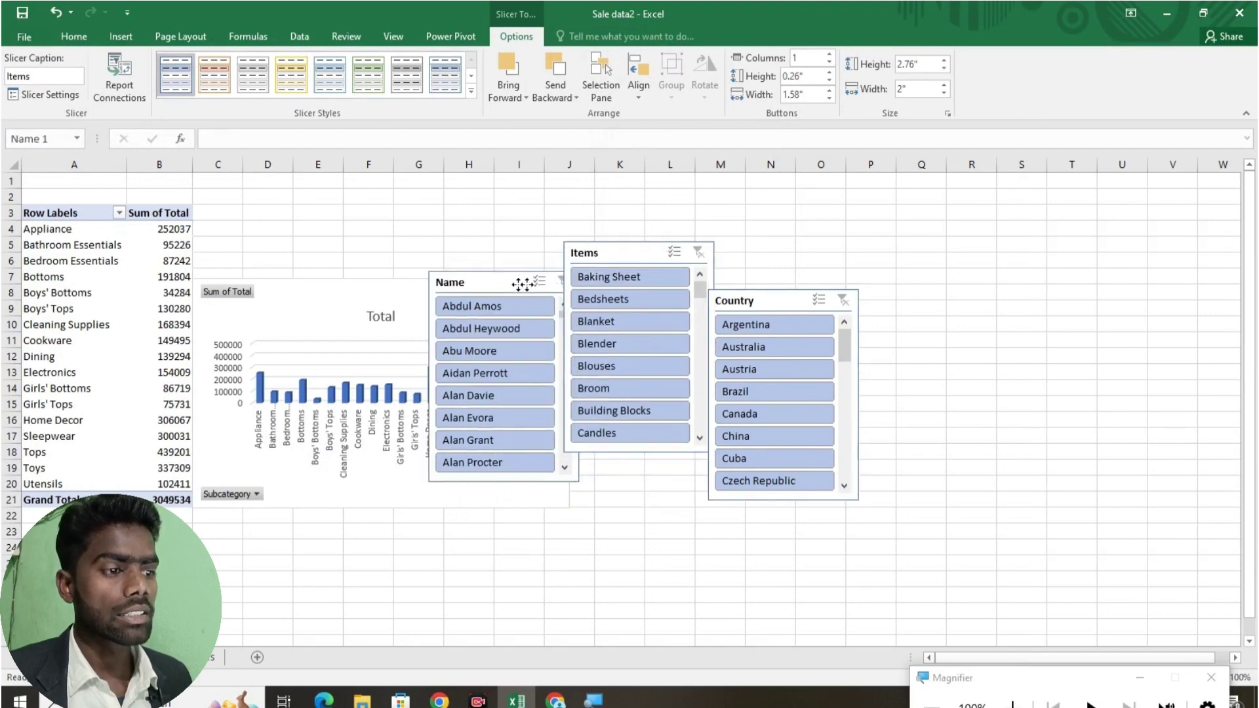
{"action": "left_click_drag", "start_coordinate": [518, 280], "coordinate": [571, 283]}
{"action": "left_click_drag", "start_coordinate": [632, 247], "coordinate": [708, 255]}
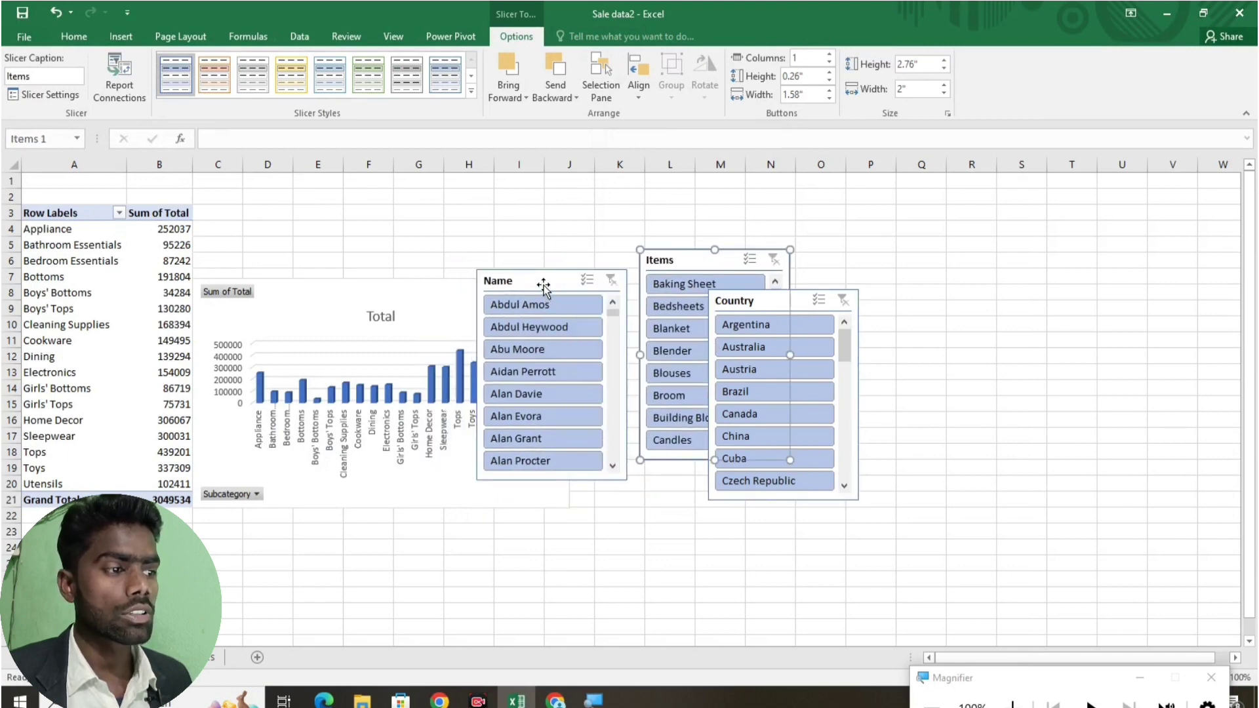
{"action": "left_click_drag", "start_coordinate": [555, 293], "coordinate": [589, 205]}
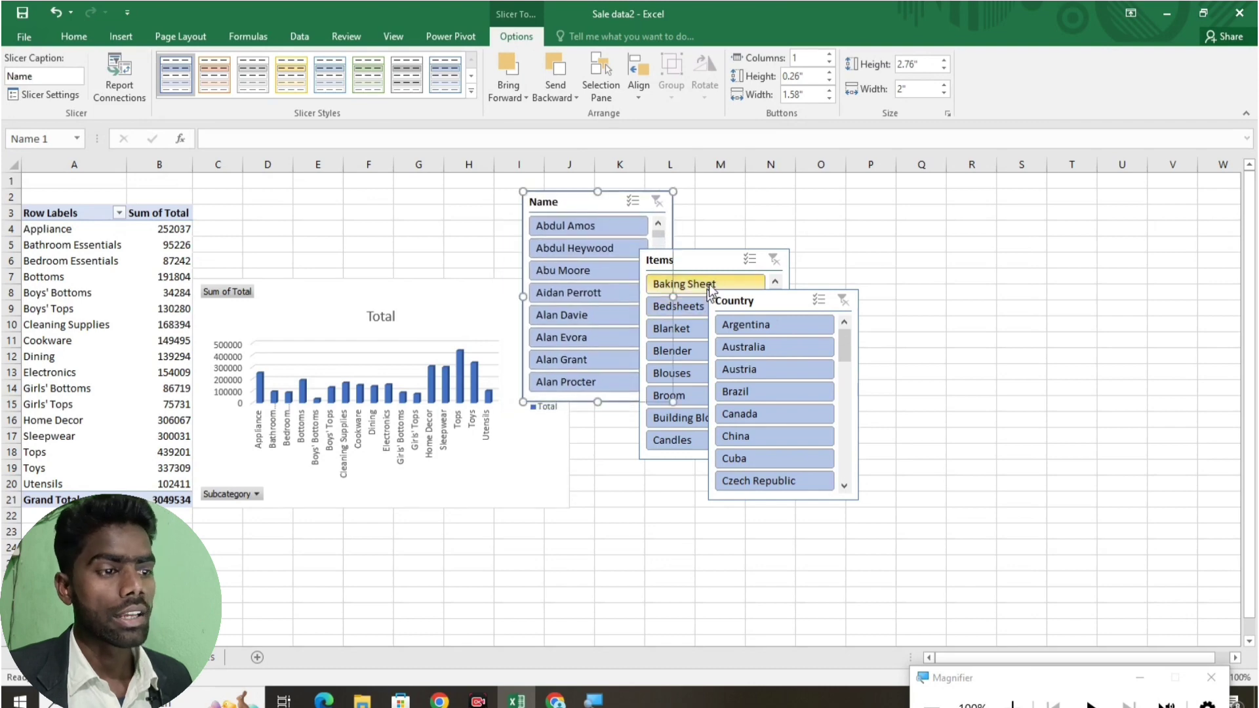
{"action": "left_click_drag", "start_coordinate": [726, 260], "coordinate": [785, 234]}
{"action": "left_click_drag", "start_coordinate": [785, 306], "coordinate": [946, 277]}
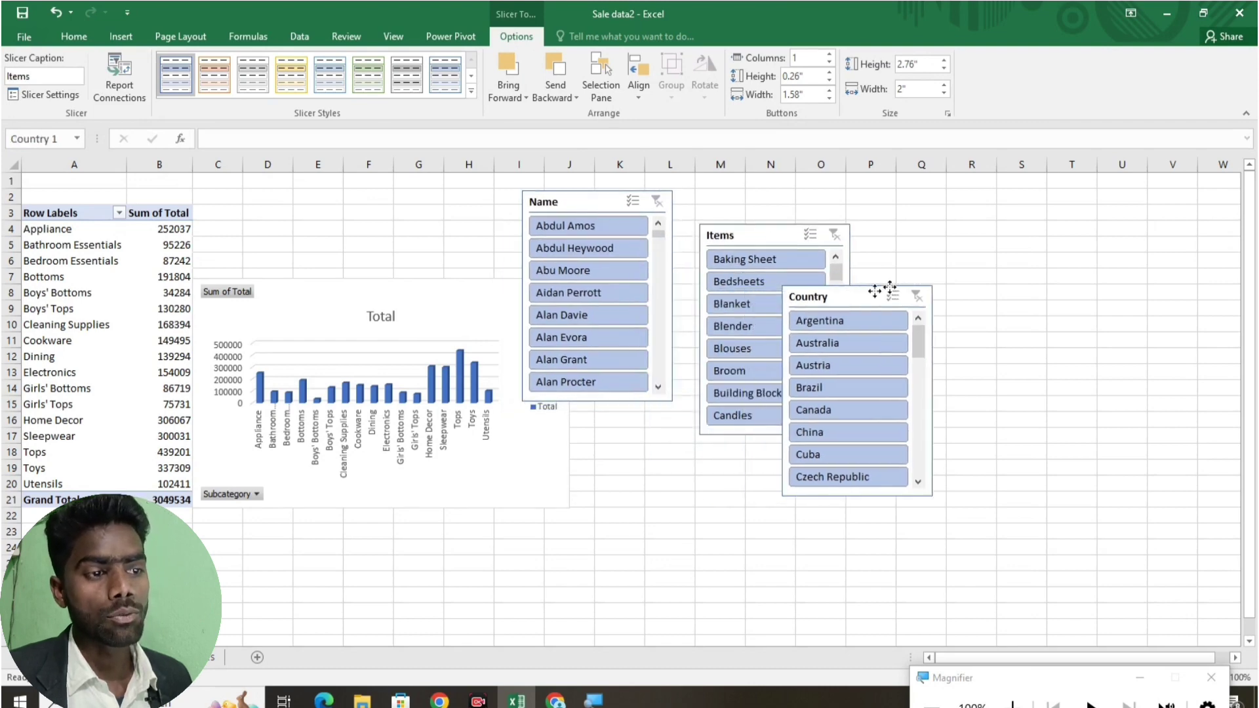
{"action": "left_click", "coordinate": [592, 200]}
{"action": "left_click_drag", "start_coordinate": [592, 200], "coordinate": [635, 197]}
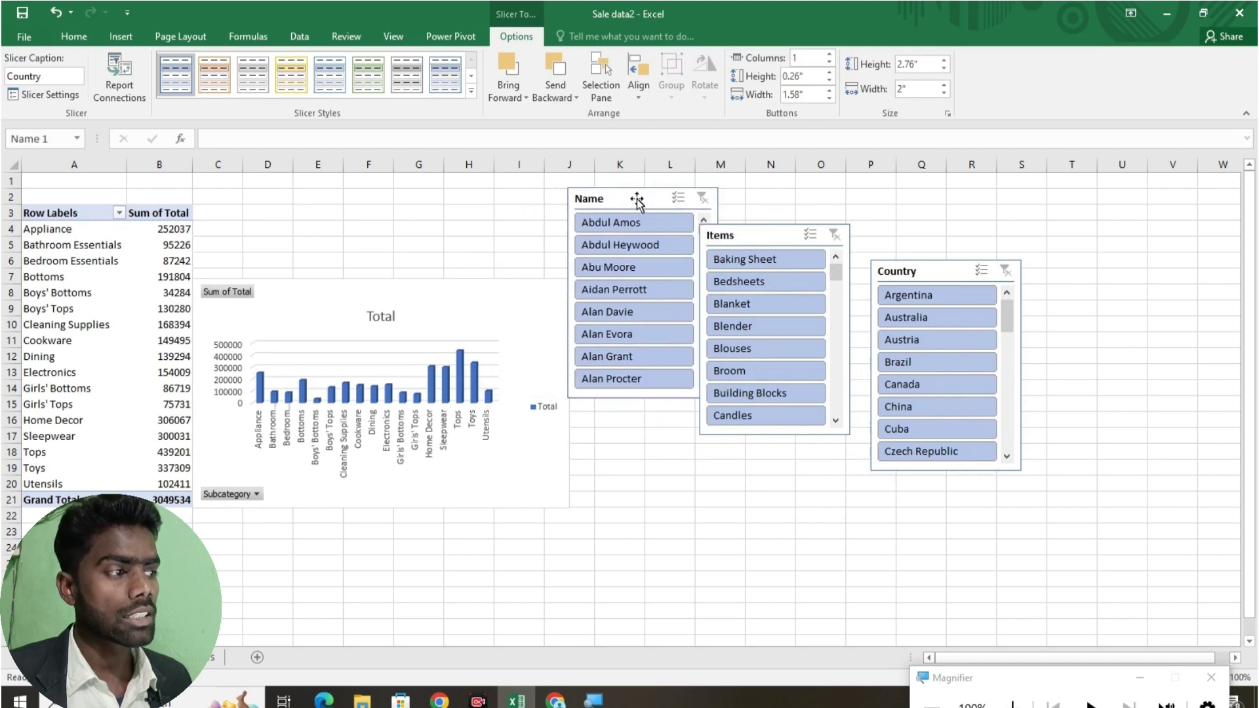
Step: Line up the three slicers in one row and stretch each taller to list more entries
{"action": "left_click_drag", "start_coordinate": [645, 398], "coordinate": [650, 507]}
{"action": "left_click", "coordinate": [769, 235]}
{"action": "left_click_drag", "start_coordinate": [769, 235], "coordinate": [788, 198]}
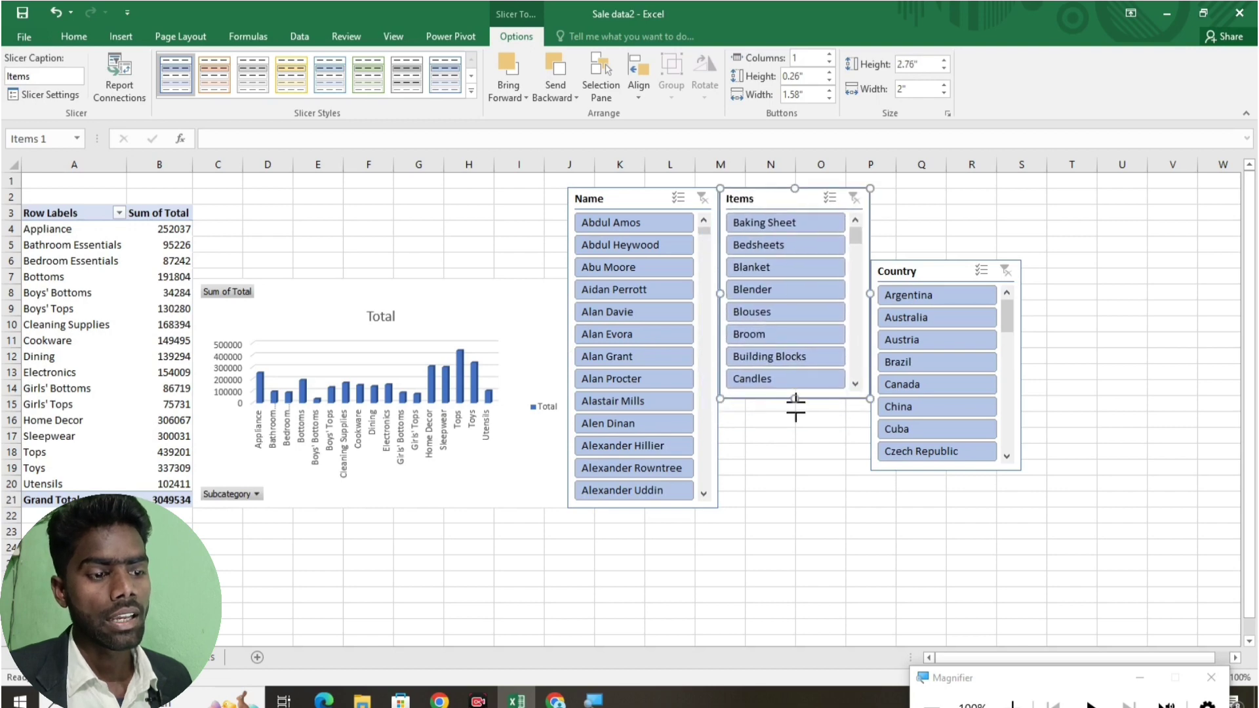
{"action": "left_click_drag", "start_coordinate": [795, 399], "coordinate": [794, 506]}
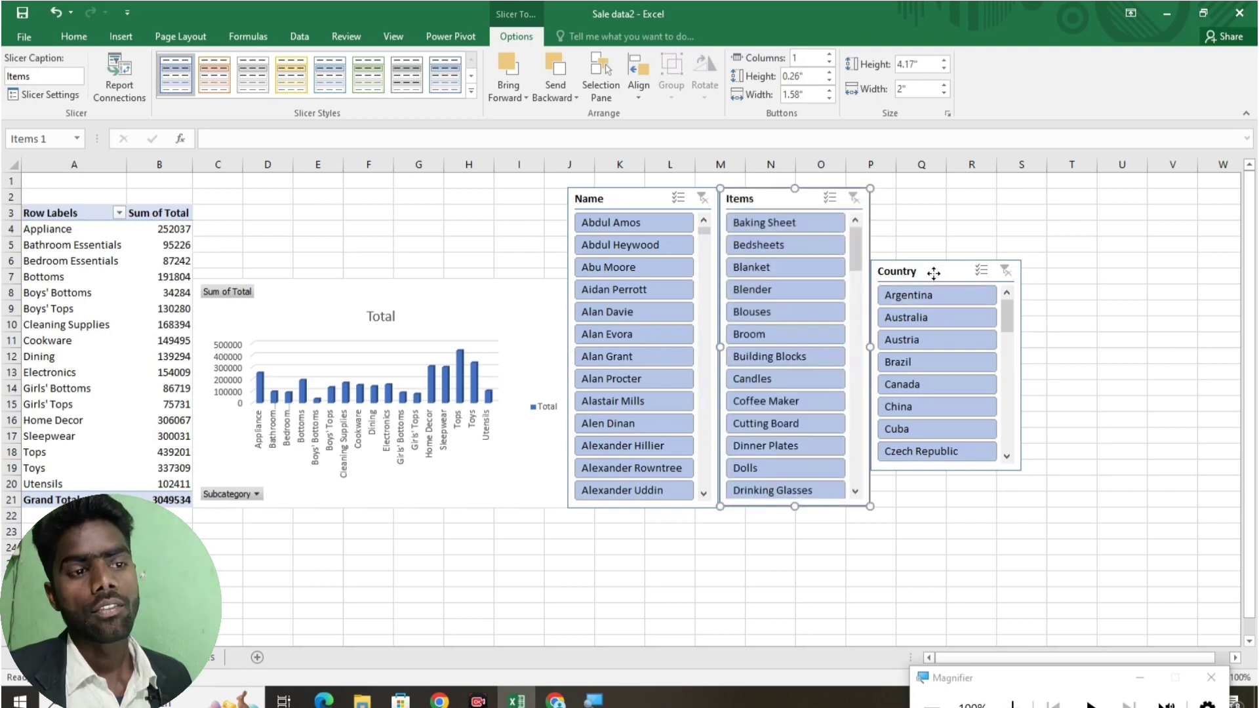
{"action": "left_click_drag", "start_coordinate": [935, 271], "coordinate": [933, 198]}
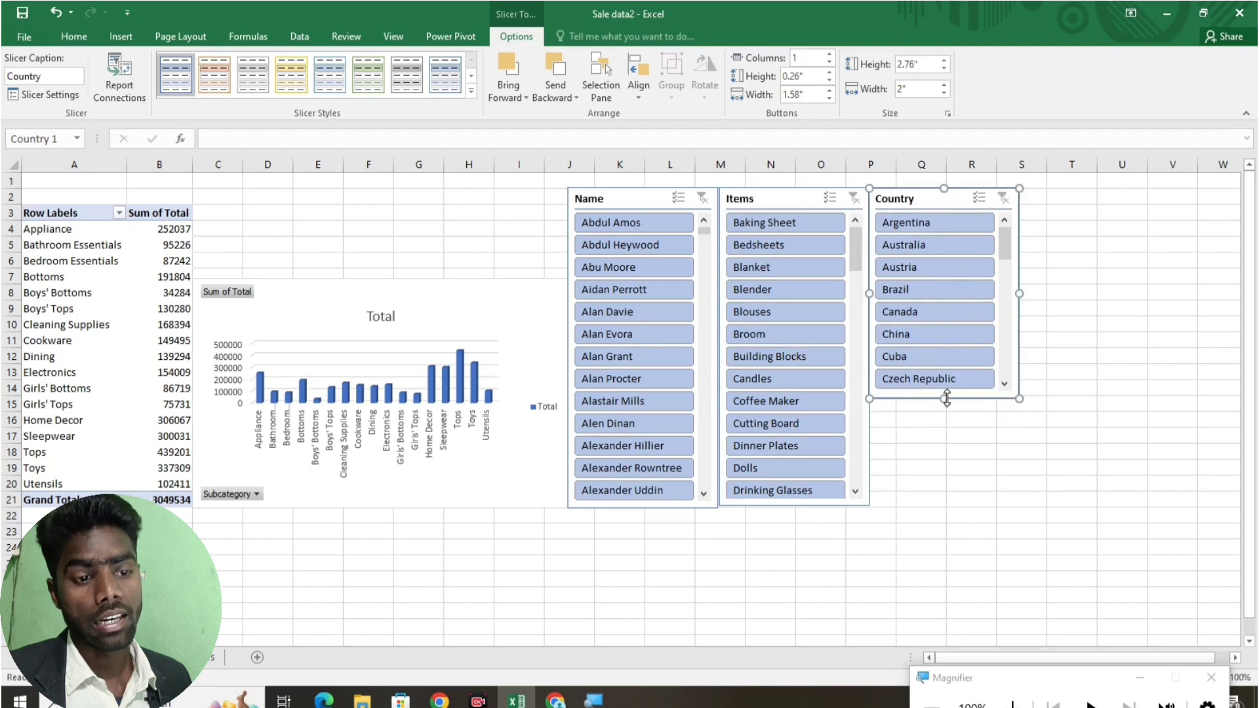
{"action": "left_click_drag", "start_coordinate": [943, 399], "coordinate": [958, 510]}
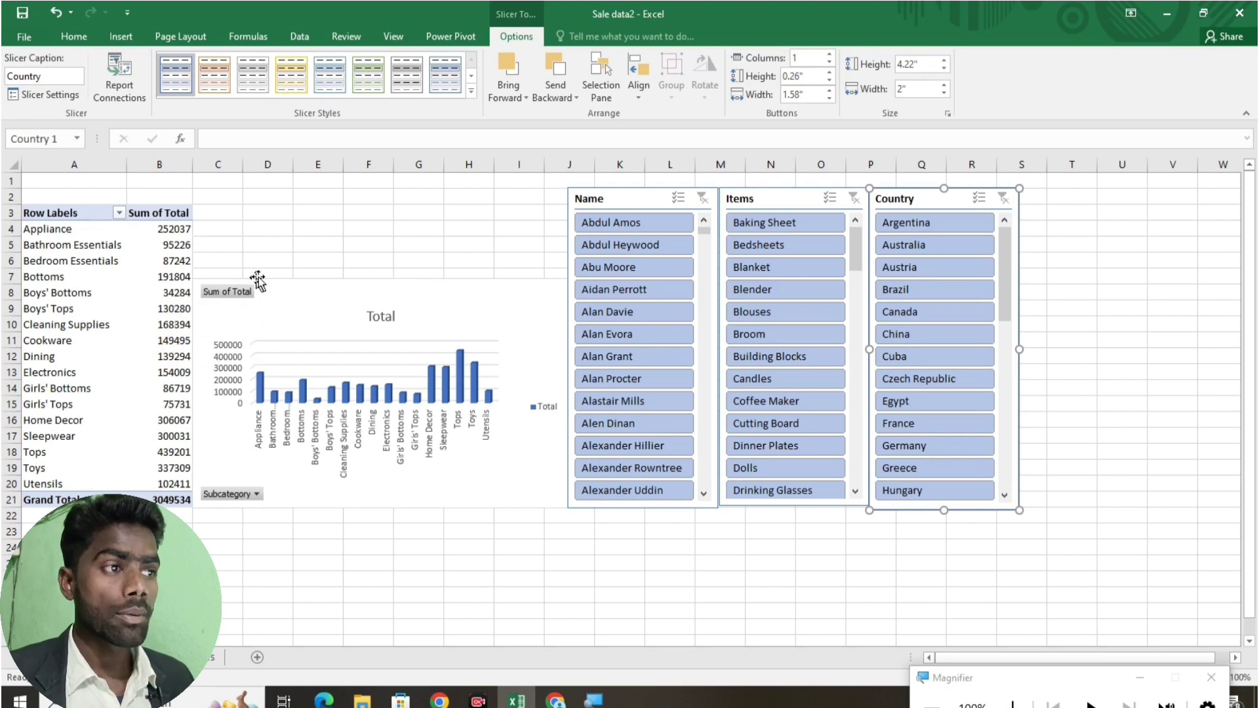
Step: Add a Date timeline above the PivotChart, widened to reach the Name slicer
{"action": "left_click", "coordinate": [175, 292]}
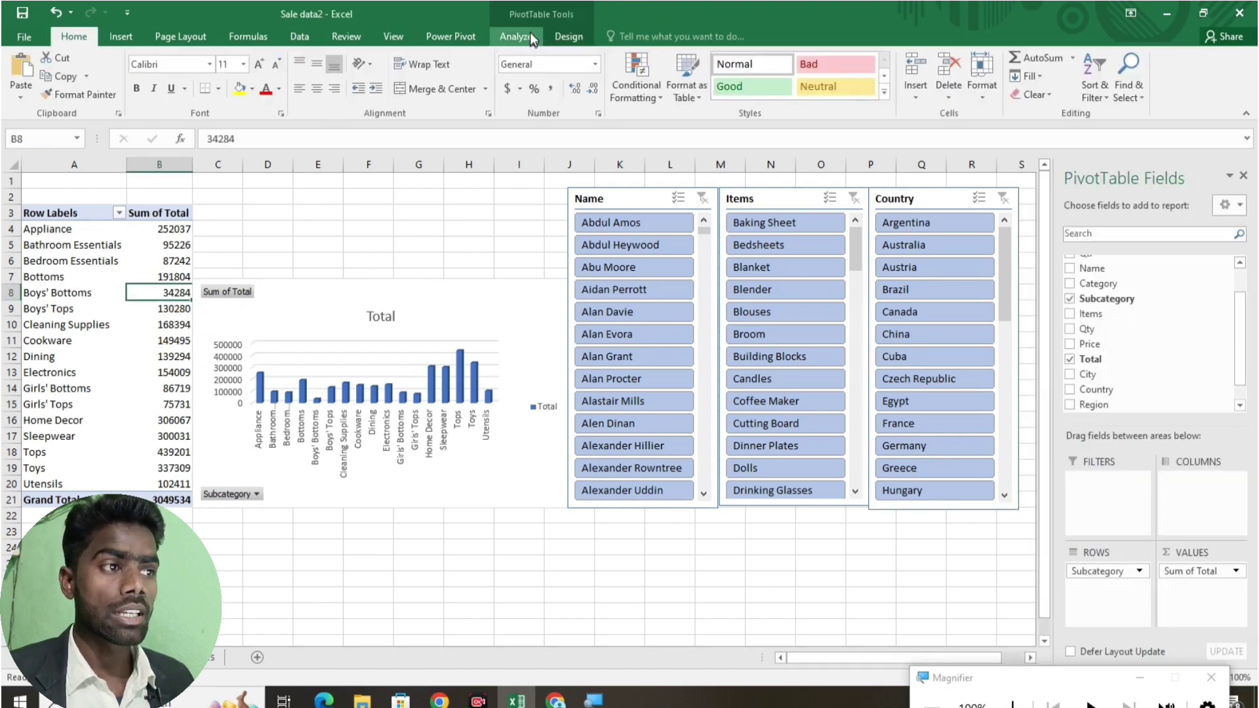
{"action": "left_click", "coordinate": [530, 37]}
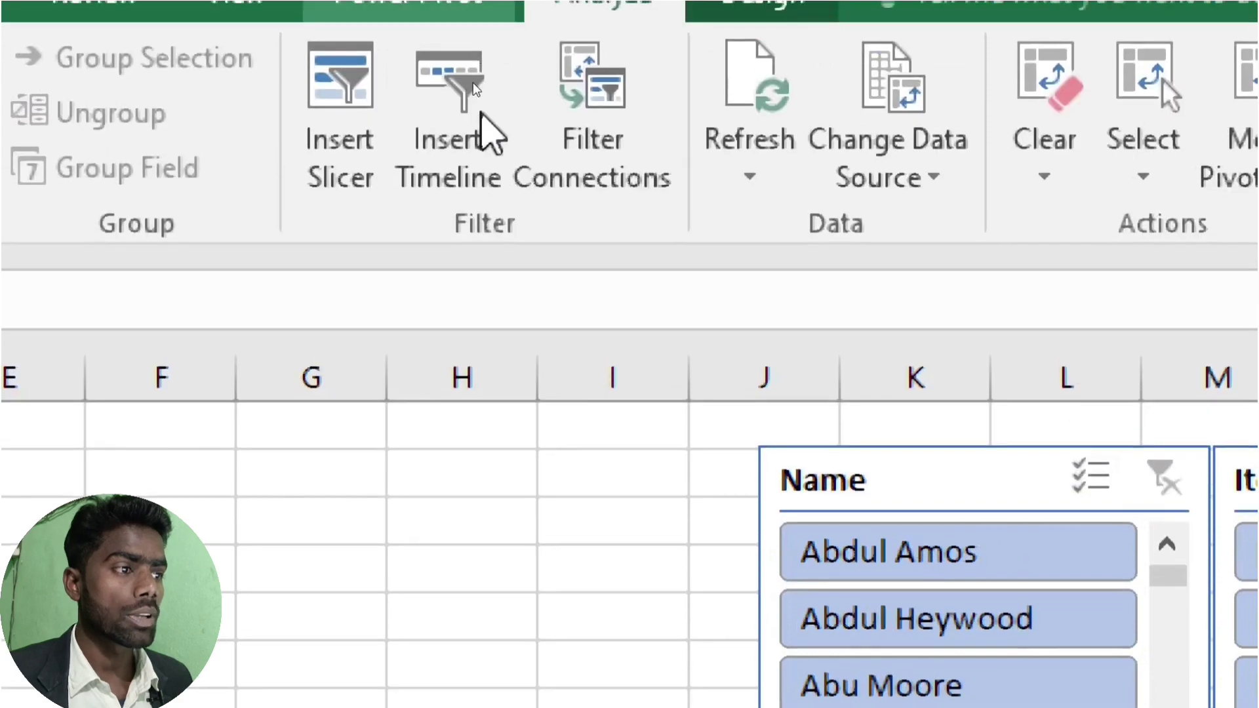
{"action": "left_click", "coordinate": [474, 96]}
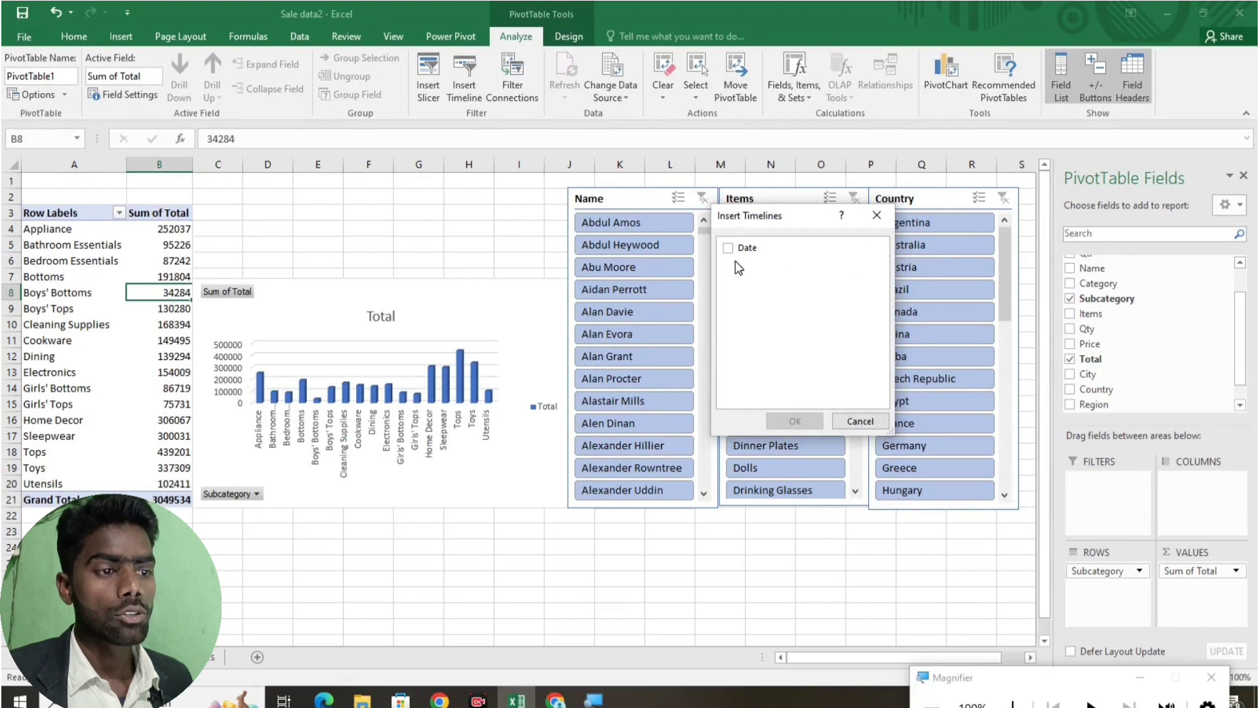
{"action": "left_click", "coordinate": [727, 249]}
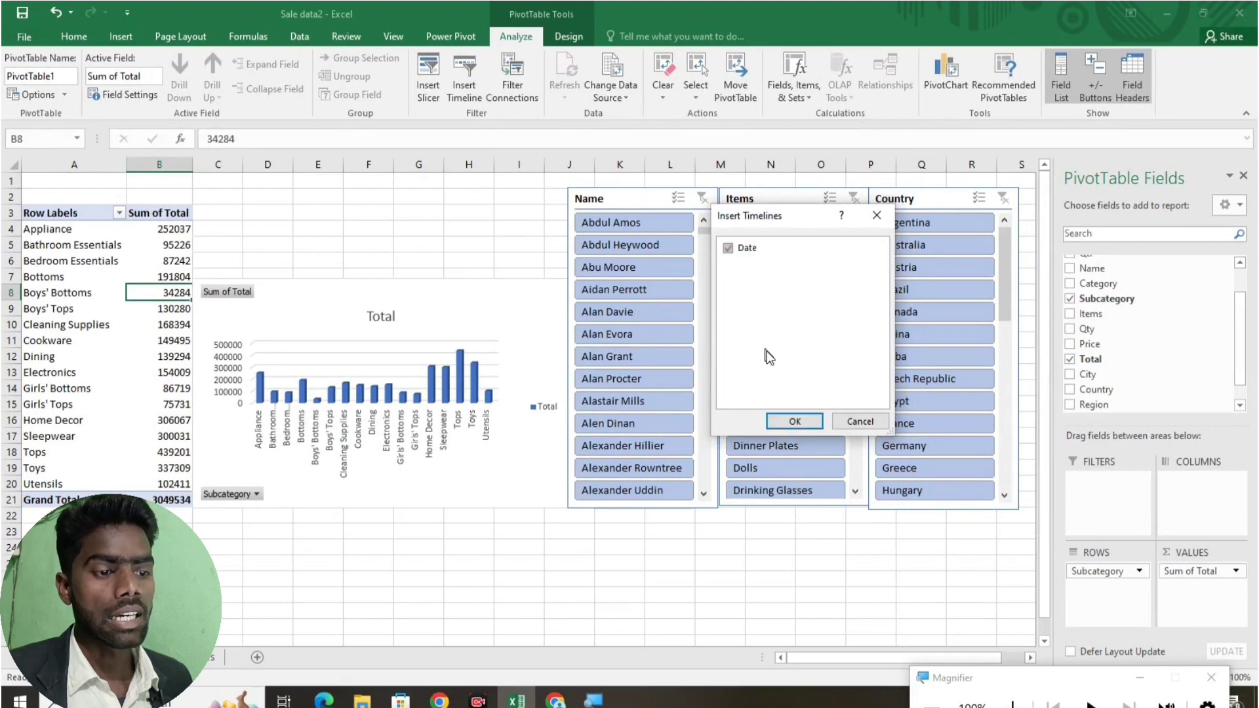
{"action": "left_click", "coordinate": [795, 421]}
{"action": "mouse_move", "coordinate": [582, 365]}
{"action": "left_mouse_down"}
{"action": "mouse_move", "coordinate": [424, 213]}
{"action": "mouse_move", "coordinate": [375, 193]}
{"action": "mouse_move", "coordinate": [379, 178]}
{"action": "left_mouse_up"}
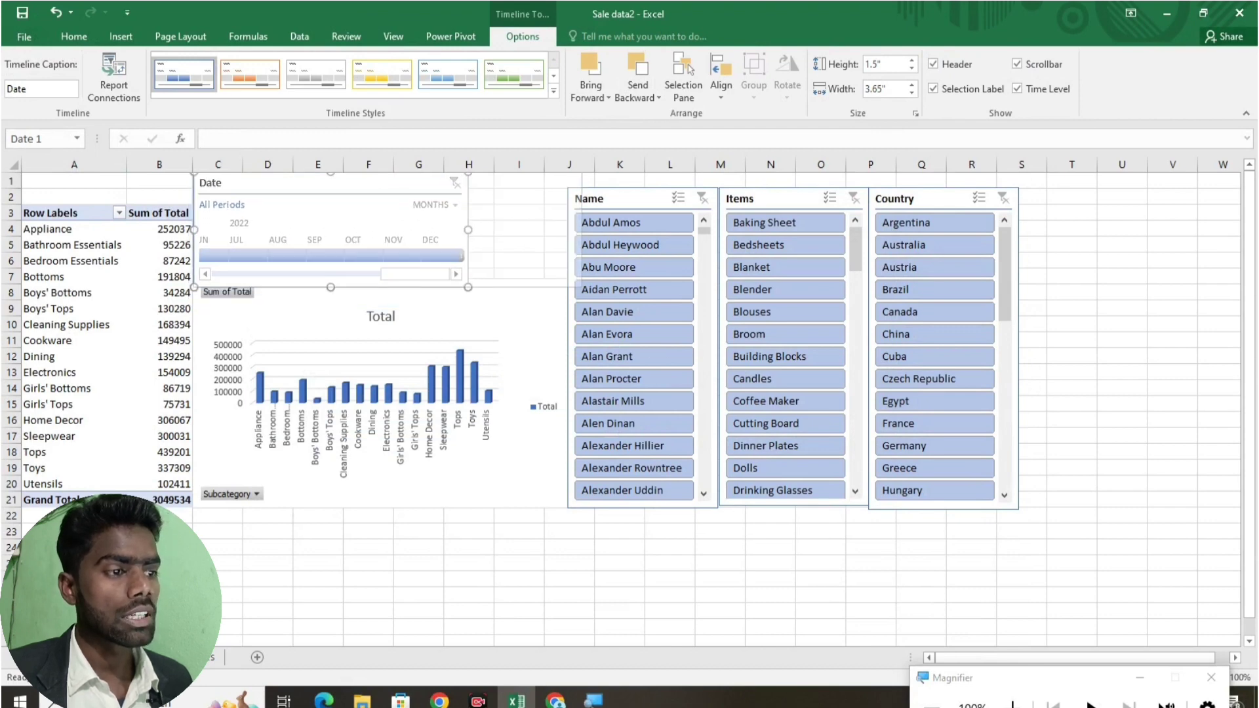
{"action": "left_click_drag", "start_coordinate": [468, 230], "coordinate": [570, 230]}
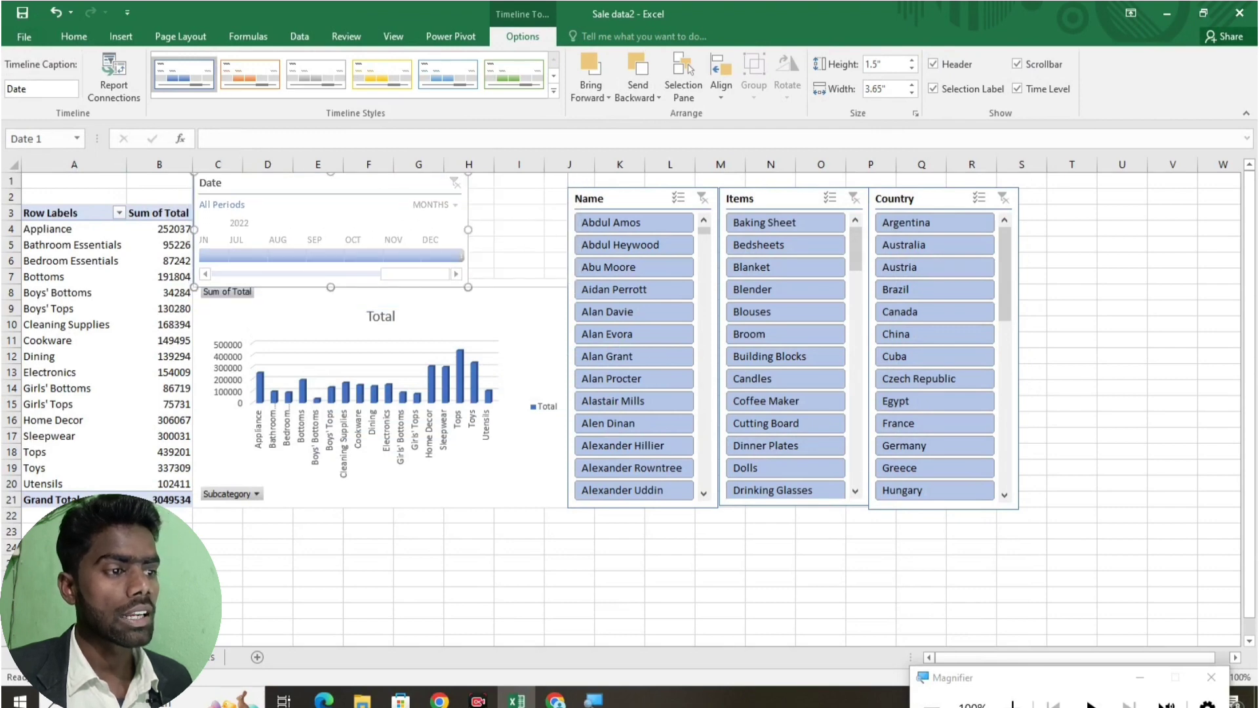
{"action": "left_click", "coordinate": [564, 576]}
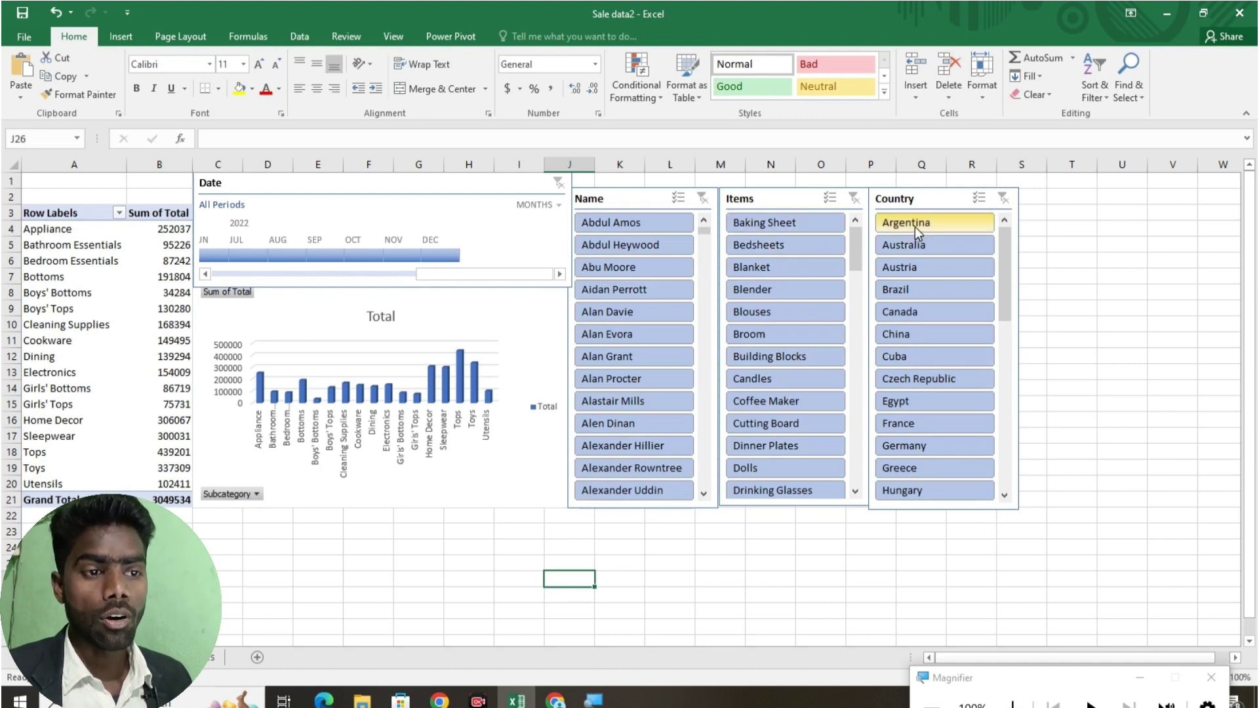
Step: Cycle the Country slicer through several countries to end on Austria (total 55816); scroll the timeline to 2021
{"action": "left_click", "coordinate": [918, 245]}
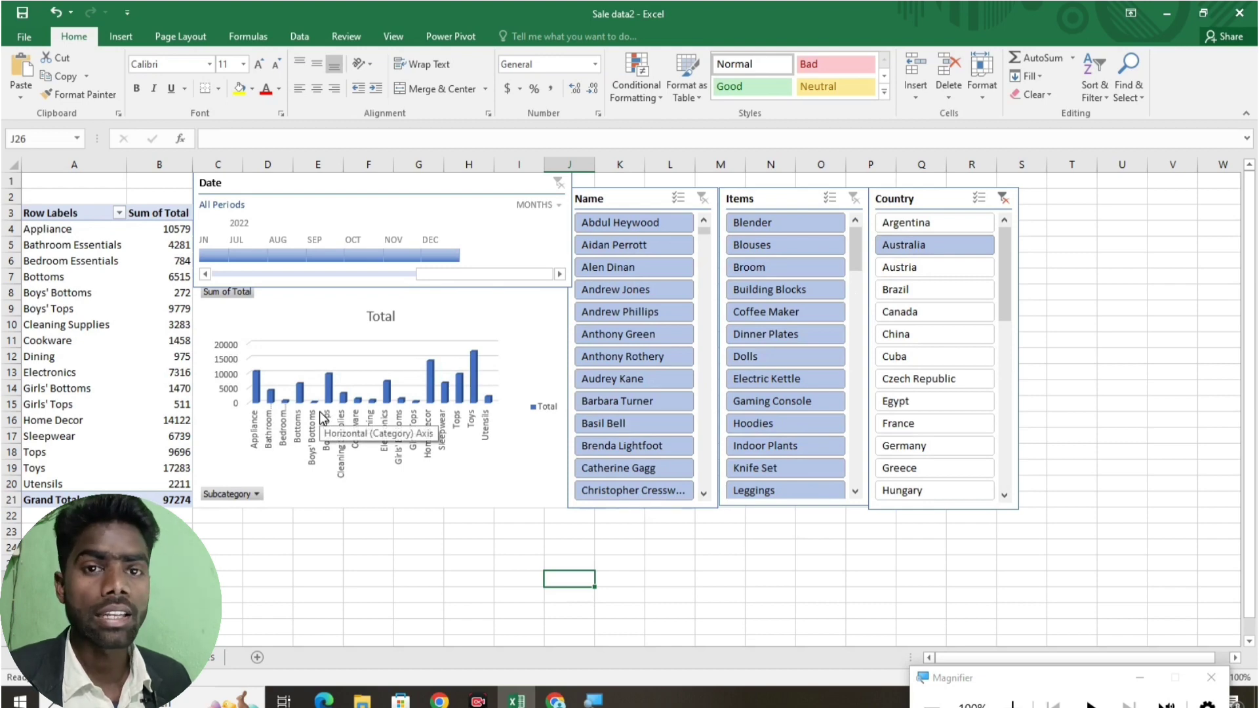
{"action": "left_click", "coordinate": [942, 305]}
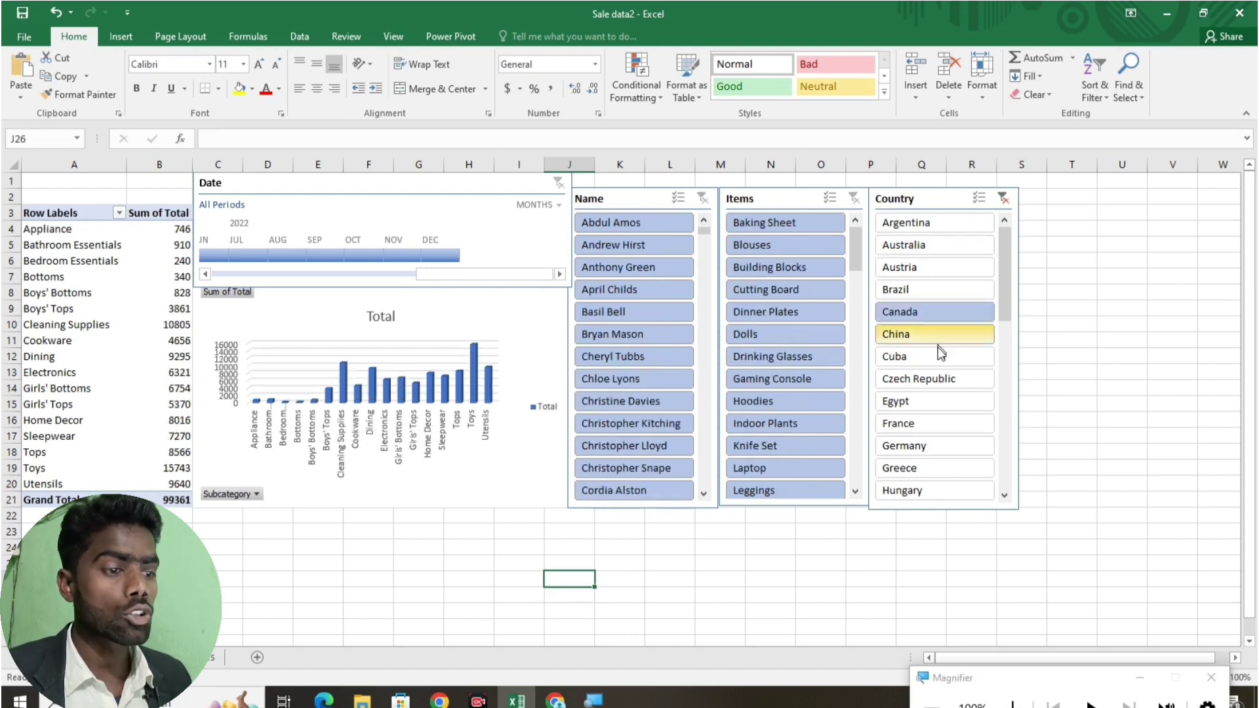
{"action": "left_click", "coordinate": [934, 423]}
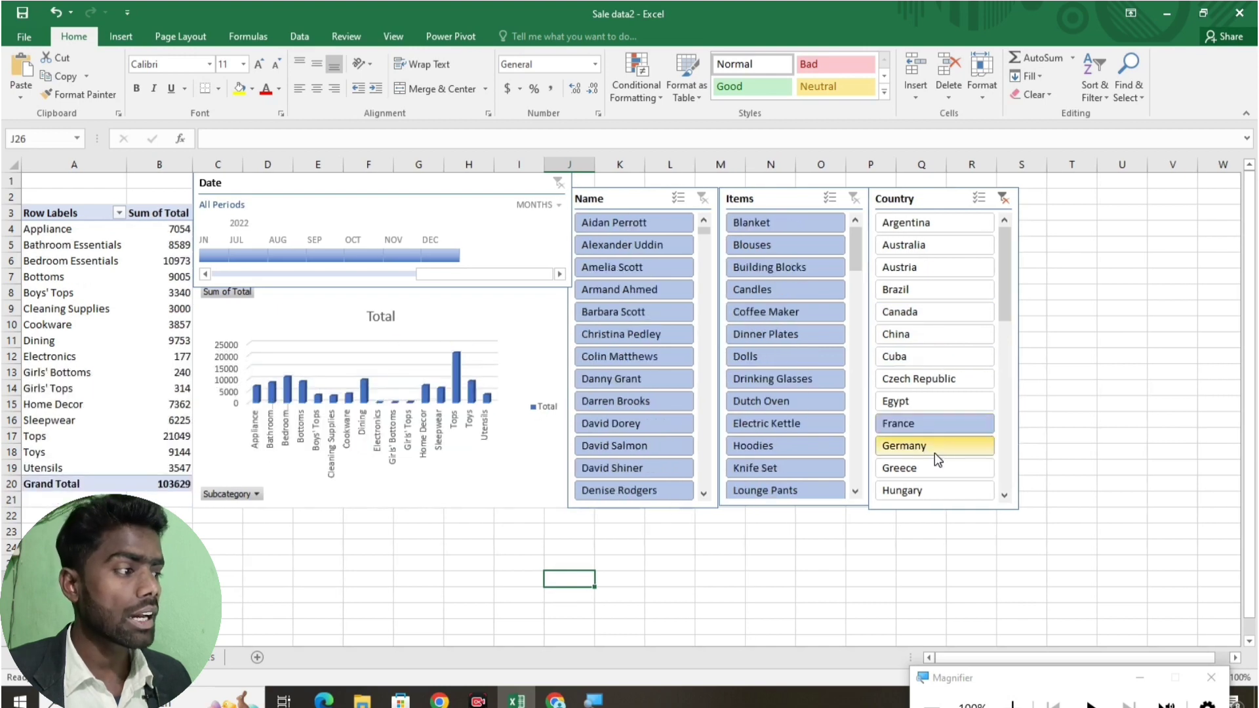
{"action": "left_click", "coordinate": [934, 453]}
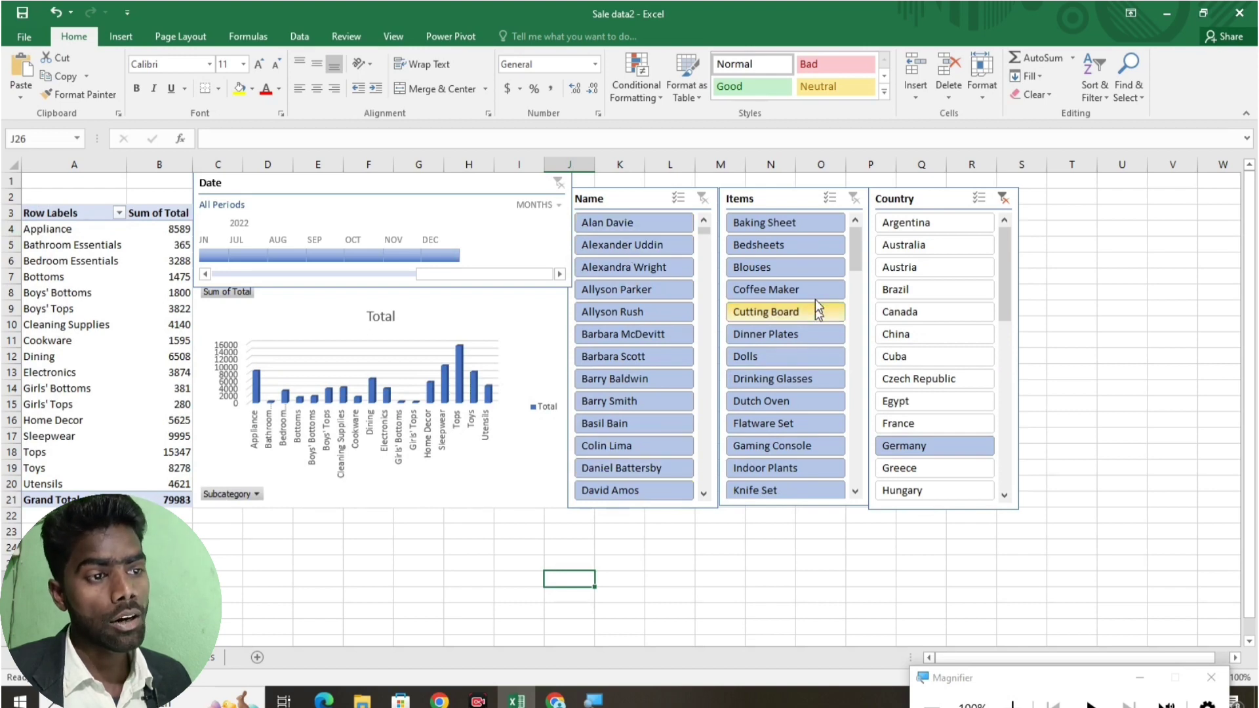
{"action": "left_click", "coordinate": [914, 290]}
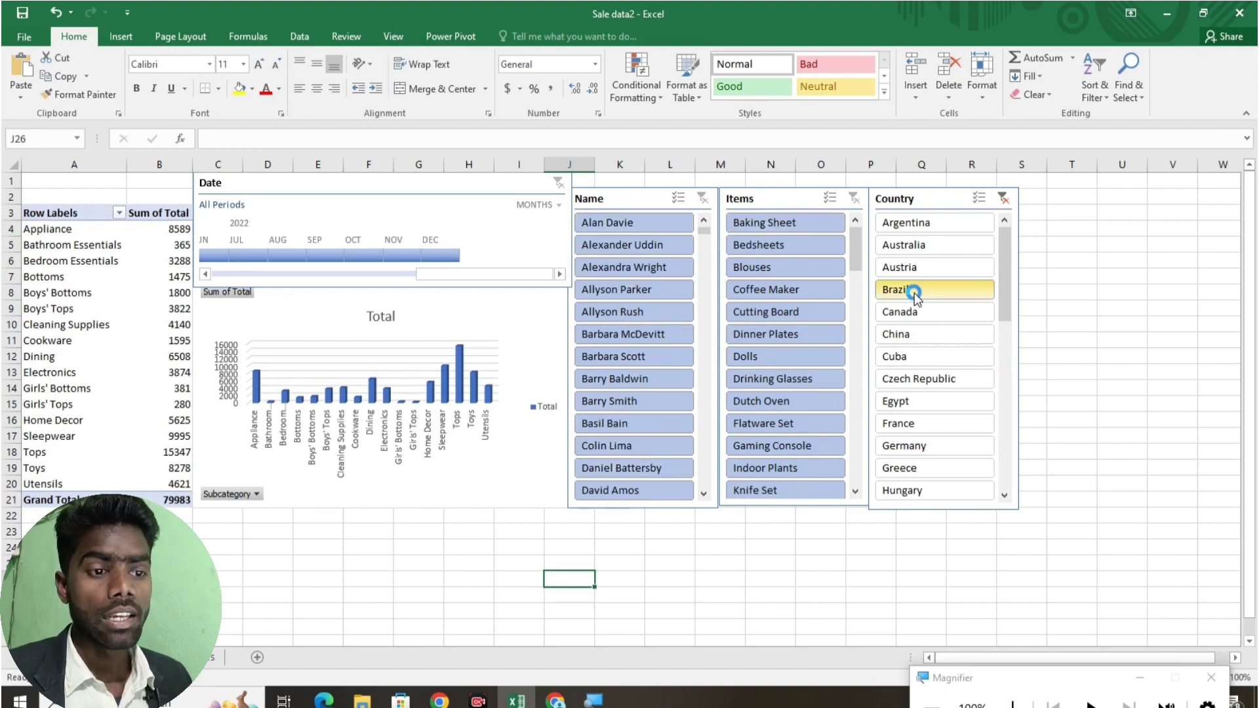
{"action": "left_click", "coordinate": [915, 270]}
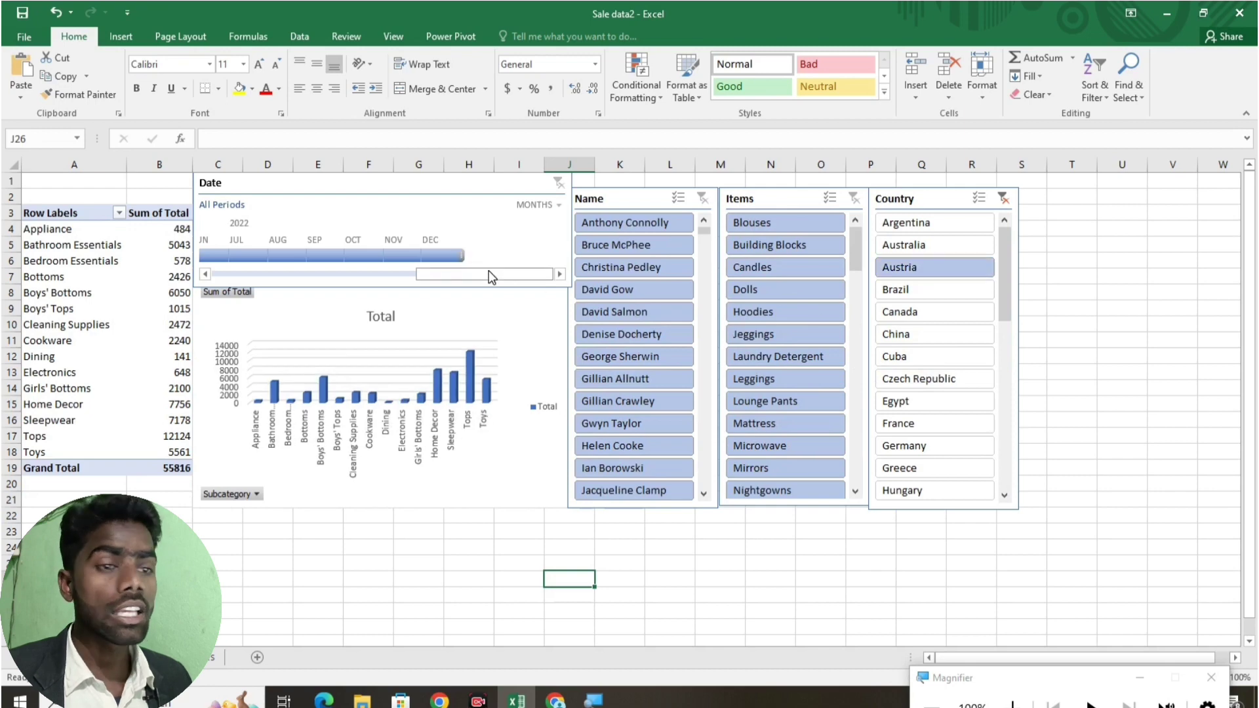
{"action": "left_click_drag", "start_coordinate": [490, 270], "coordinate": [233, 271]}
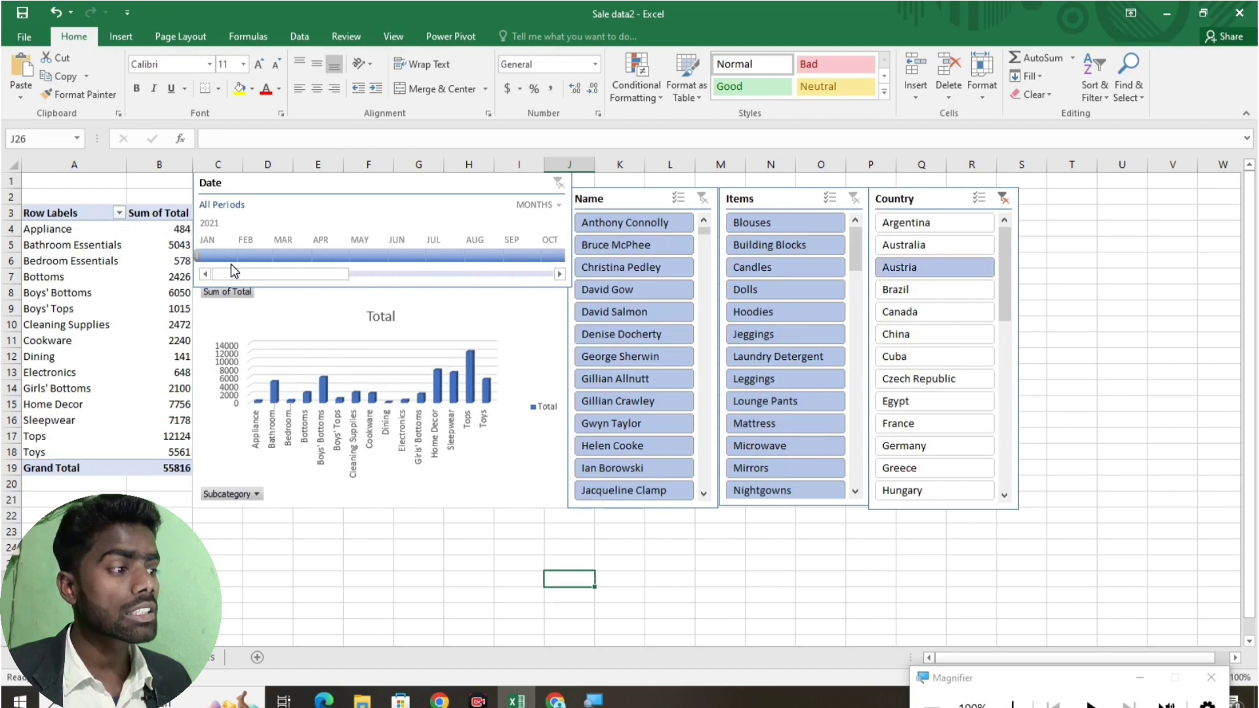
Step: Try Jan–Apr 2021 on the timeline, settle on March 2021, then filter the Country slicer to Brazil (total 8949)
{"action": "left_click", "coordinate": [217, 261]}
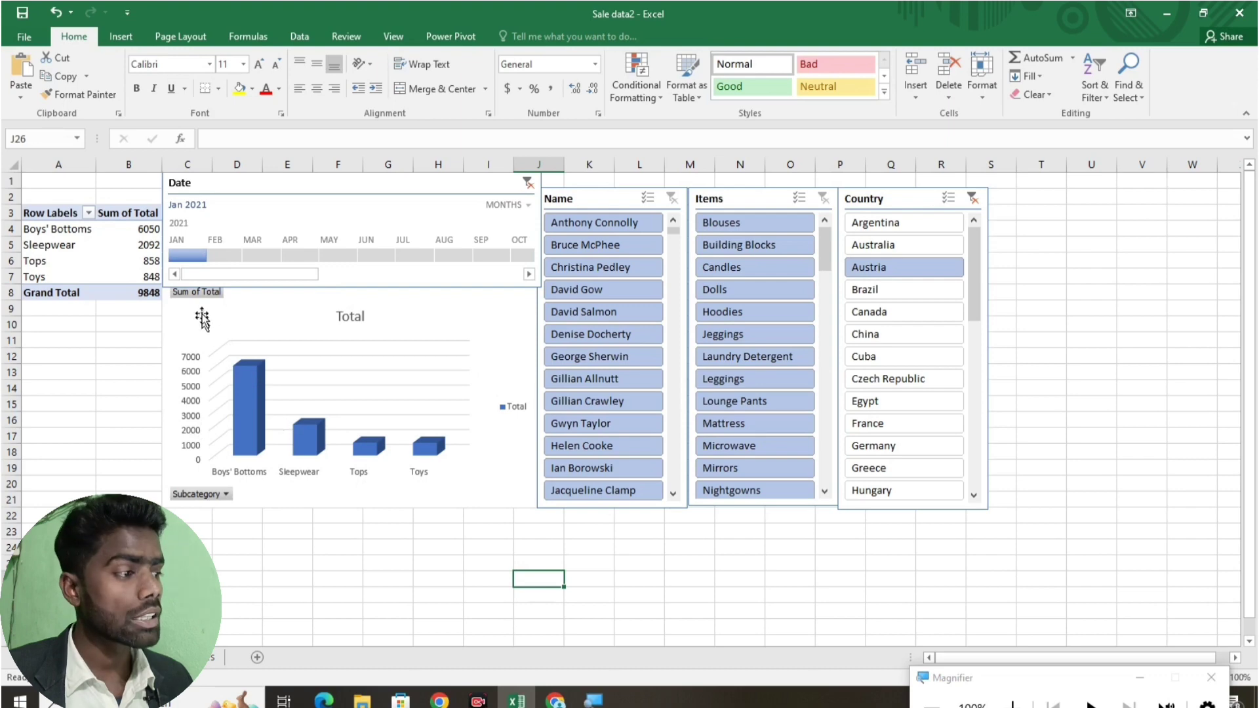
{"action": "left_click", "coordinate": [223, 256]}
{"action": "left_click", "coordinate": [260, 256]}
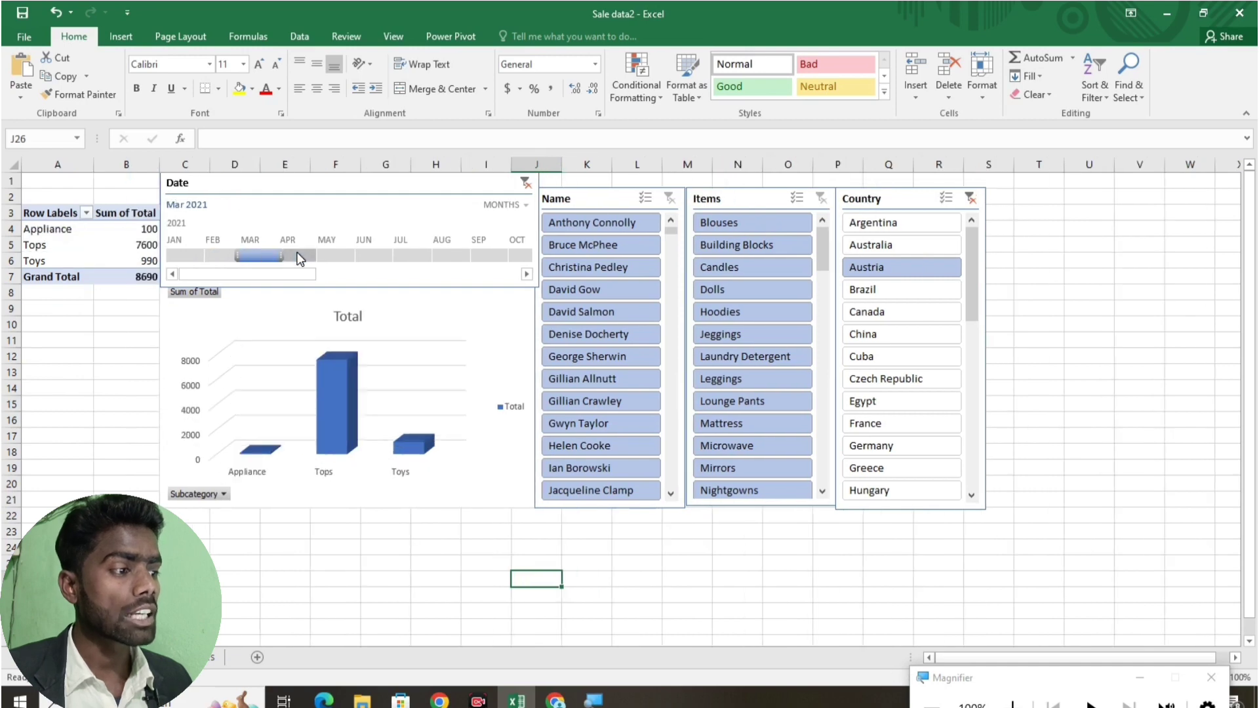
{"action": "left_click", "coordinate": [309, 253]}
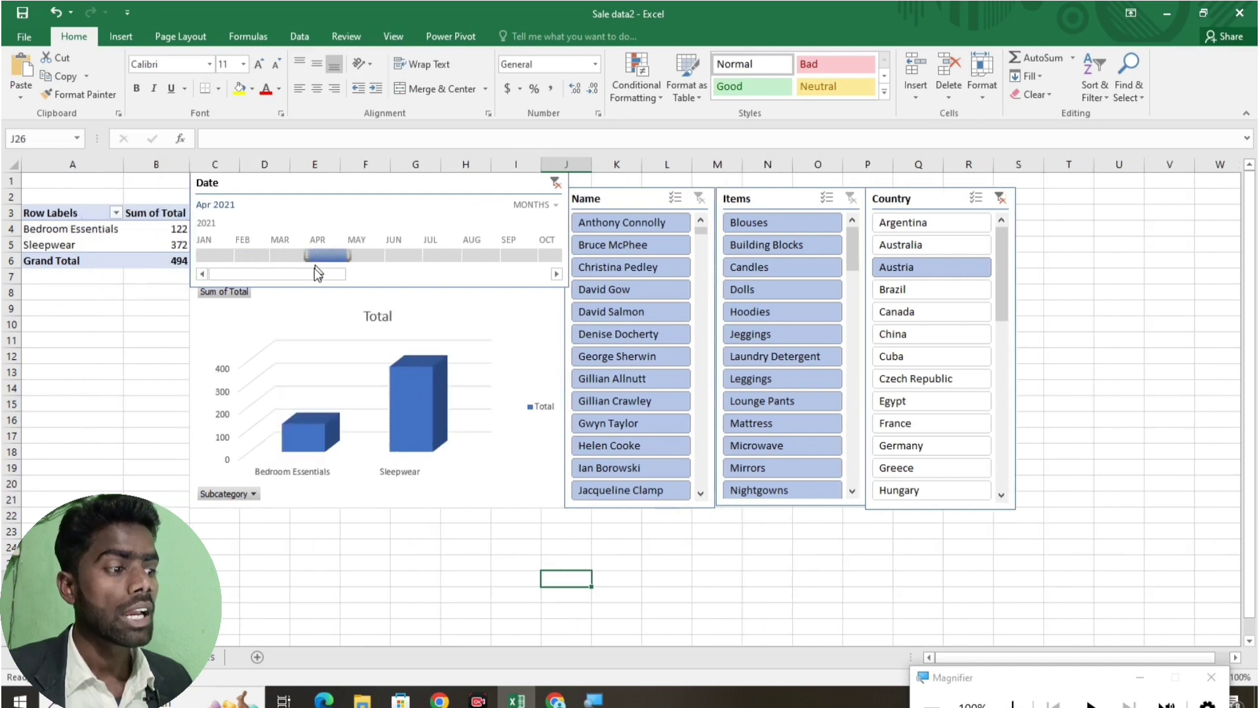
{"action": "left_click", "coordinate": [283, 257]}
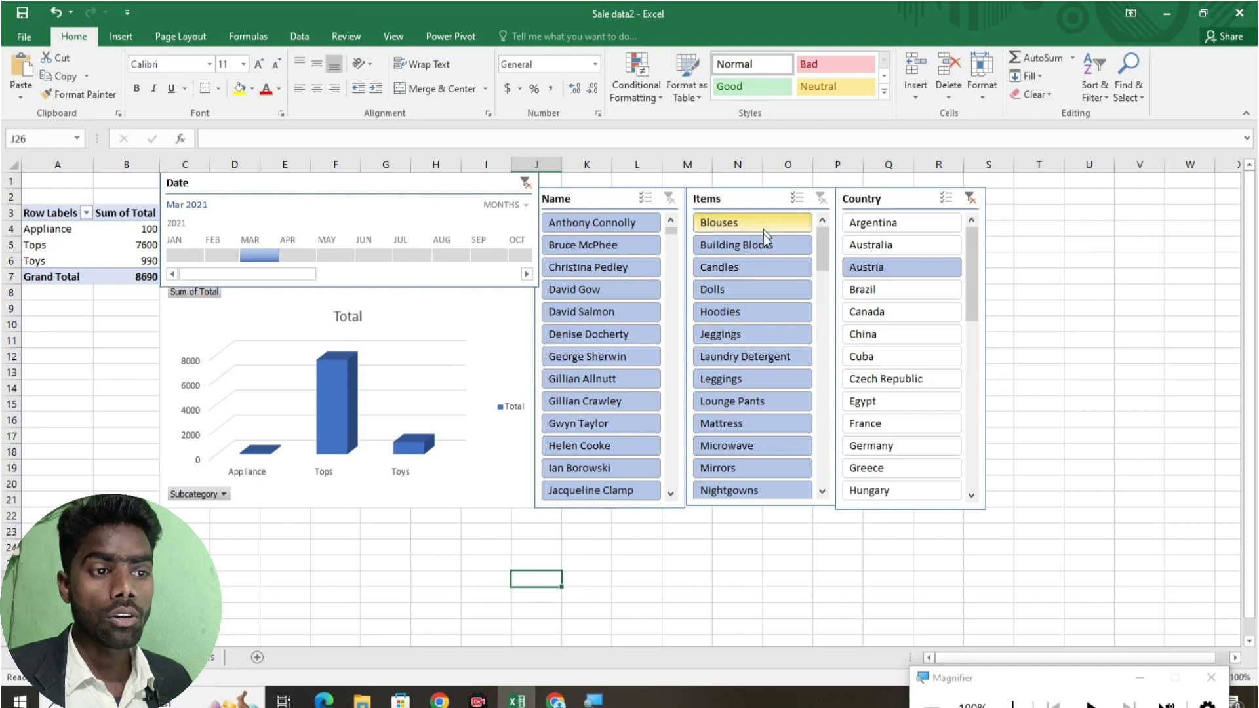
{"action": "left_click", "coordinate": [920, 296]}
{"action": "left_click", "coordinate": [920, 296]}
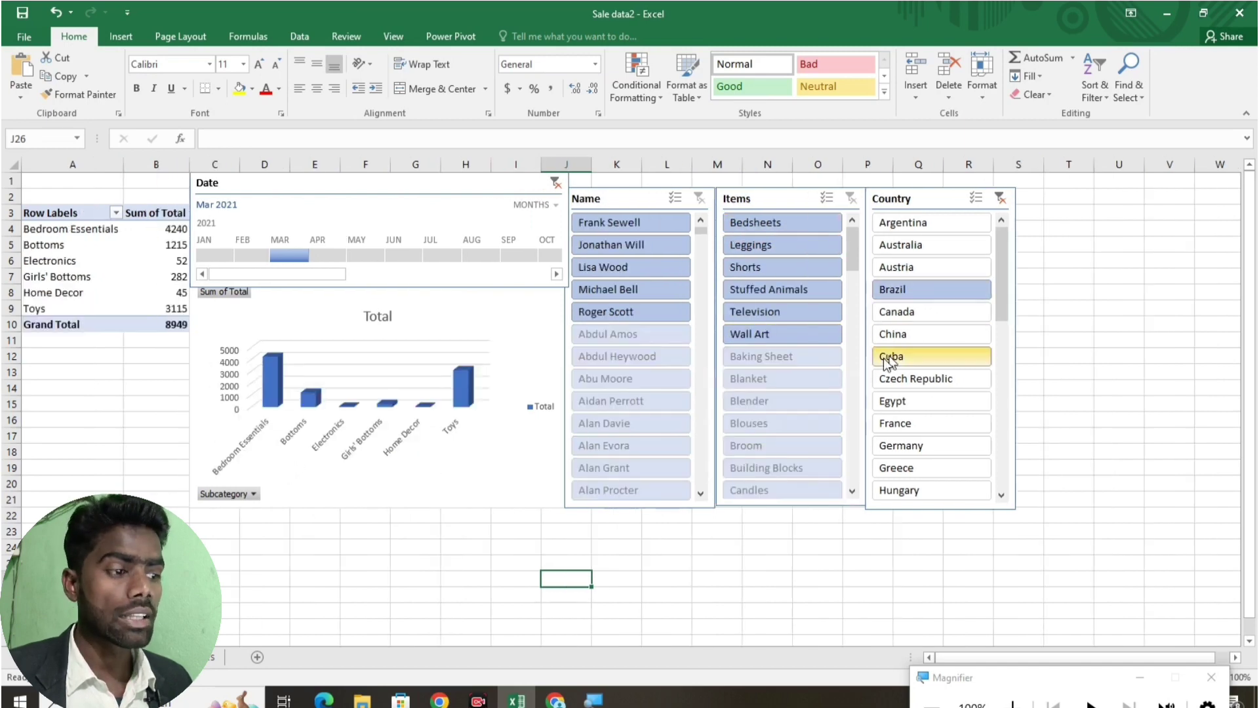